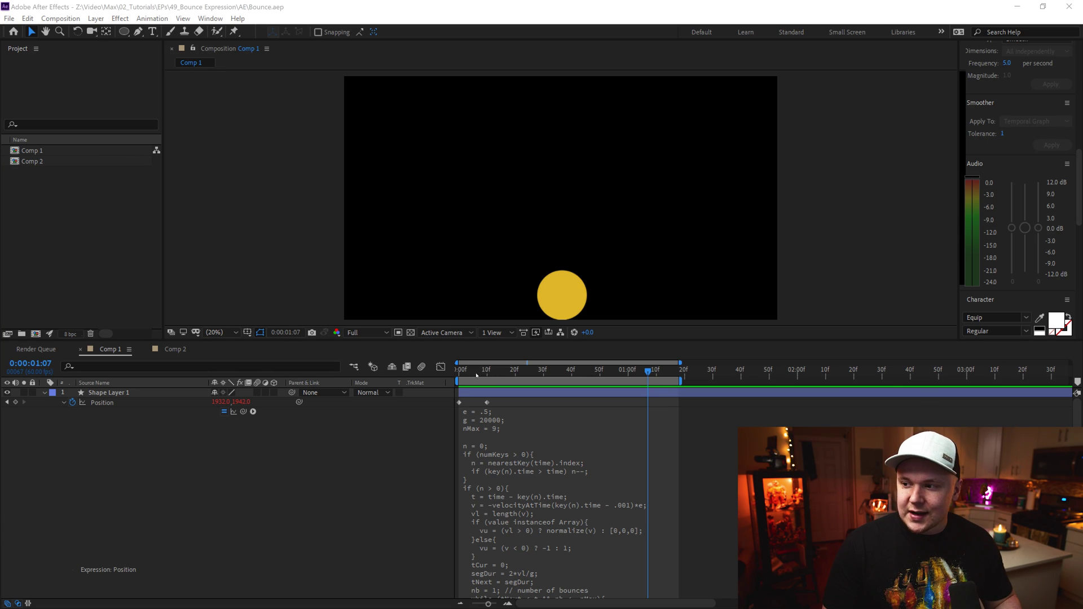
# - Play back the finished position bounce in Comp 1 and the finished scale bounce in Comp 2
pyautogui.press('space')
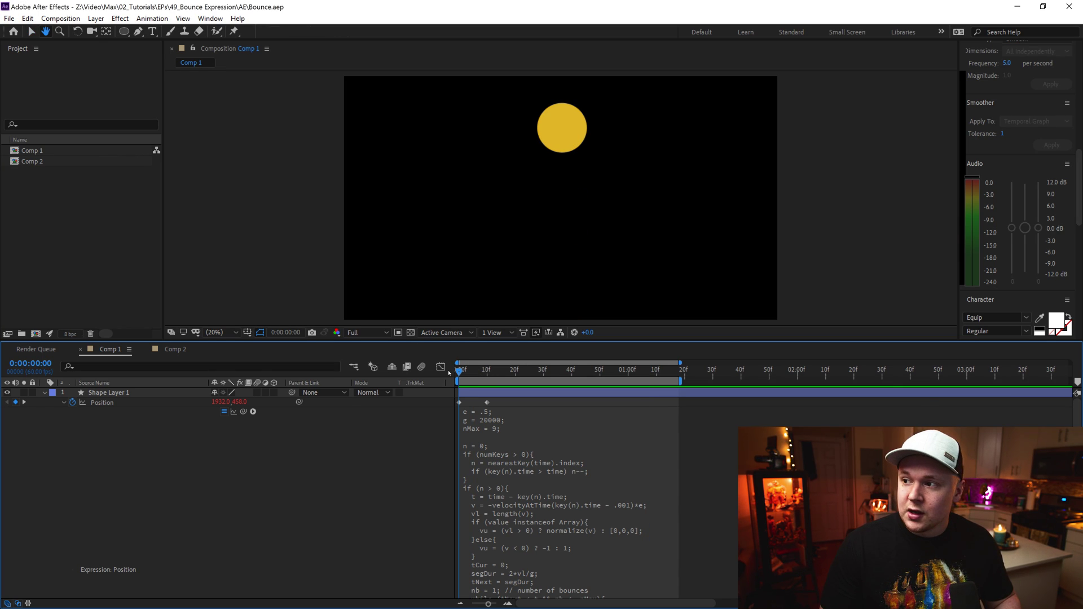
pyautogui.press('space')
pyautogui.click(195, 353)
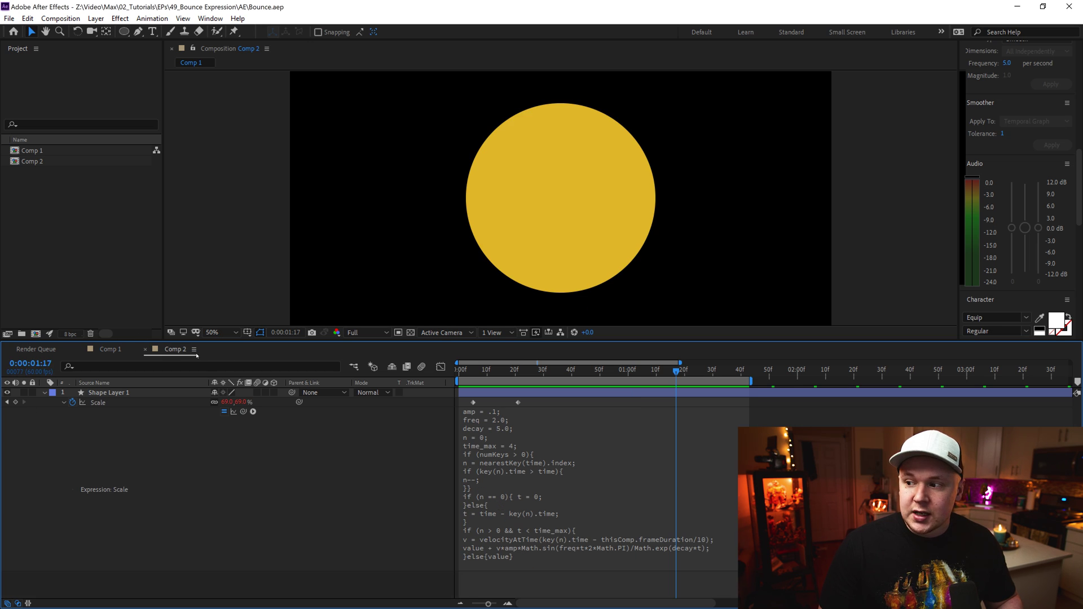
pyautogui.press('Home')
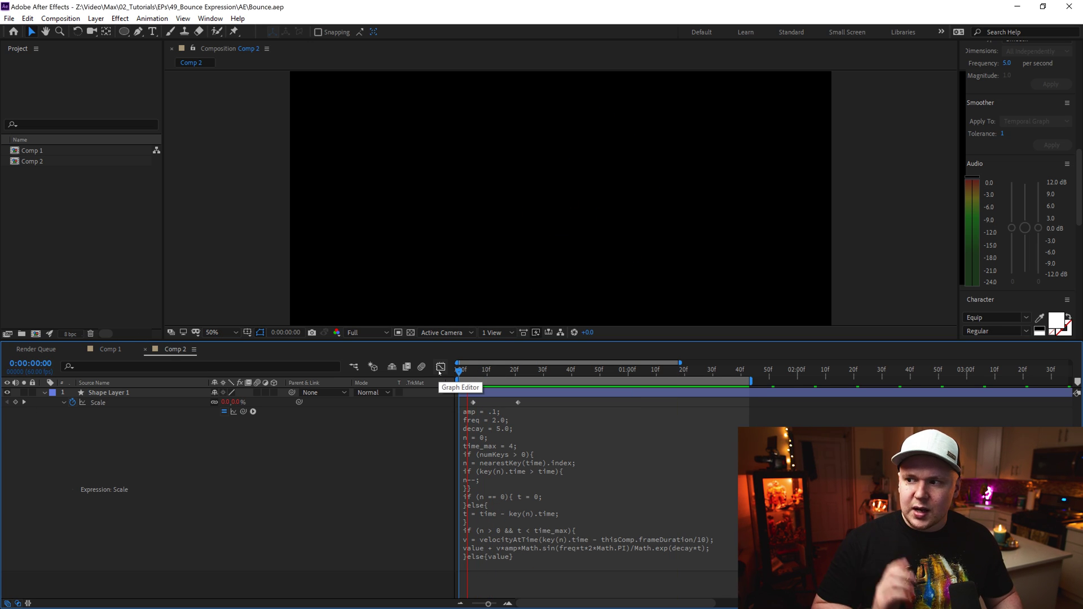
pyautogui.press('space')
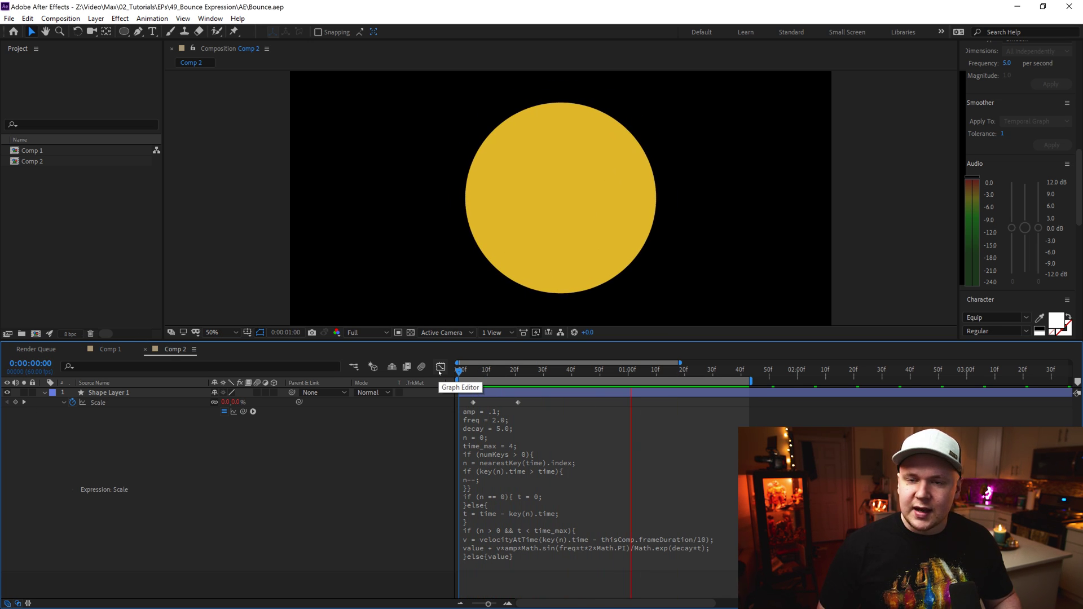
pyautogui.press('space')
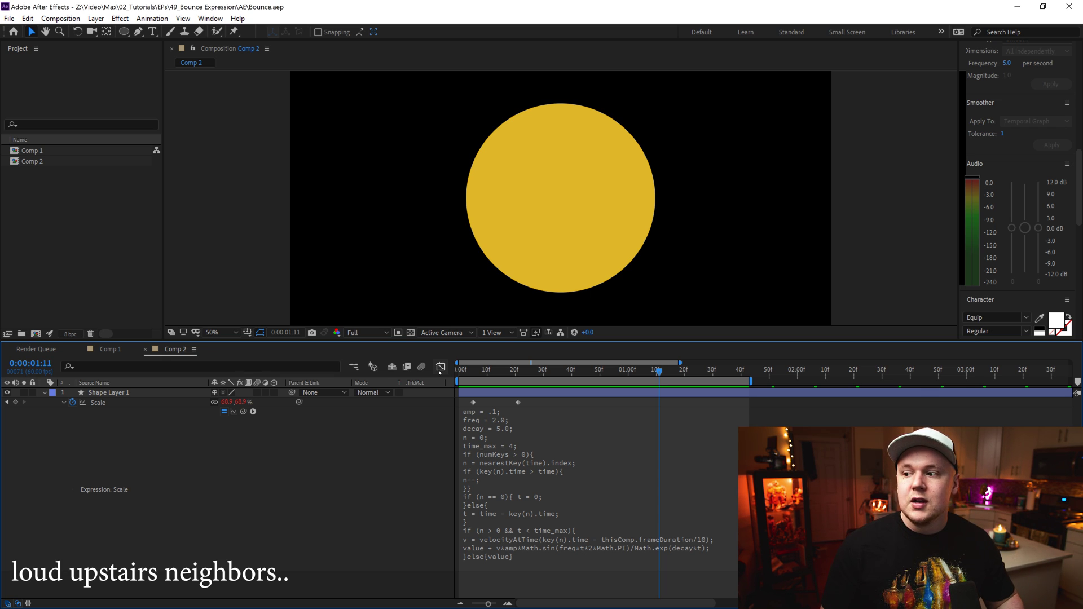
# - Create a new 1920 x 1080 composition named Comp 3 at 60 fps, lasting 10 seconds
pyautogui.click(103, 217)
pyautogui.hotkey('ctrl', 'n')
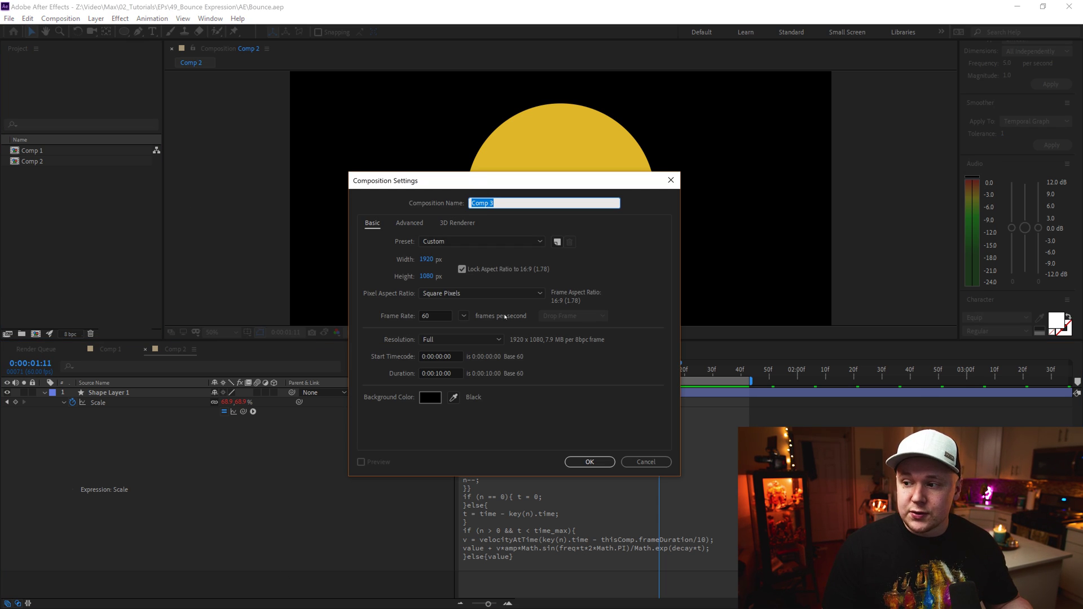
pyautogui.click(588, 461)
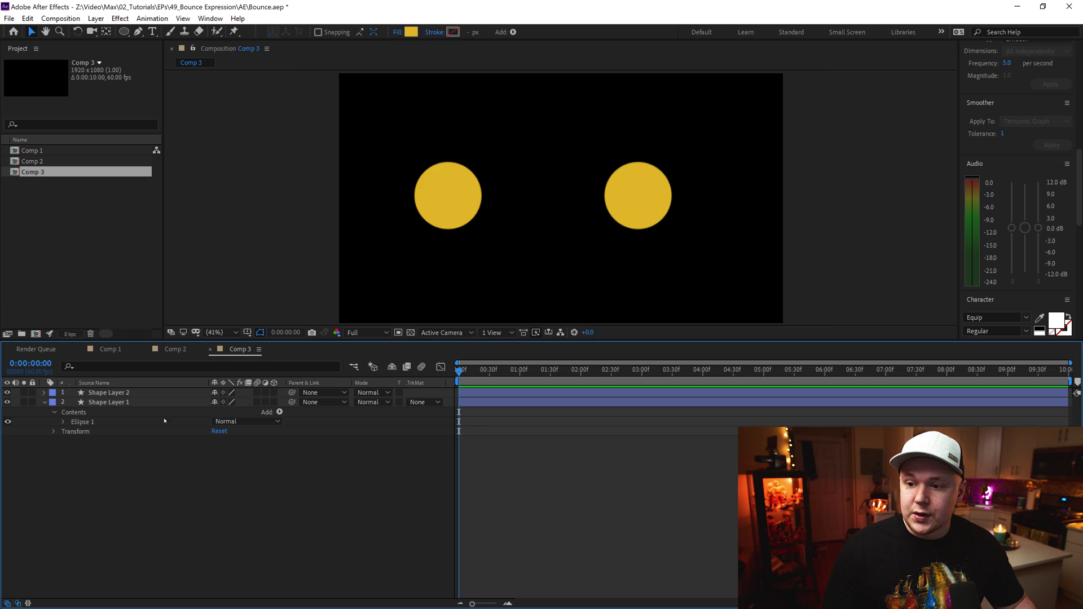
# - Animate Shape Layer 2's Scale from 0% at the start to 100% at about 0:00:01:05
pyautogui.click(107, 392)
pyautogui.press('s')
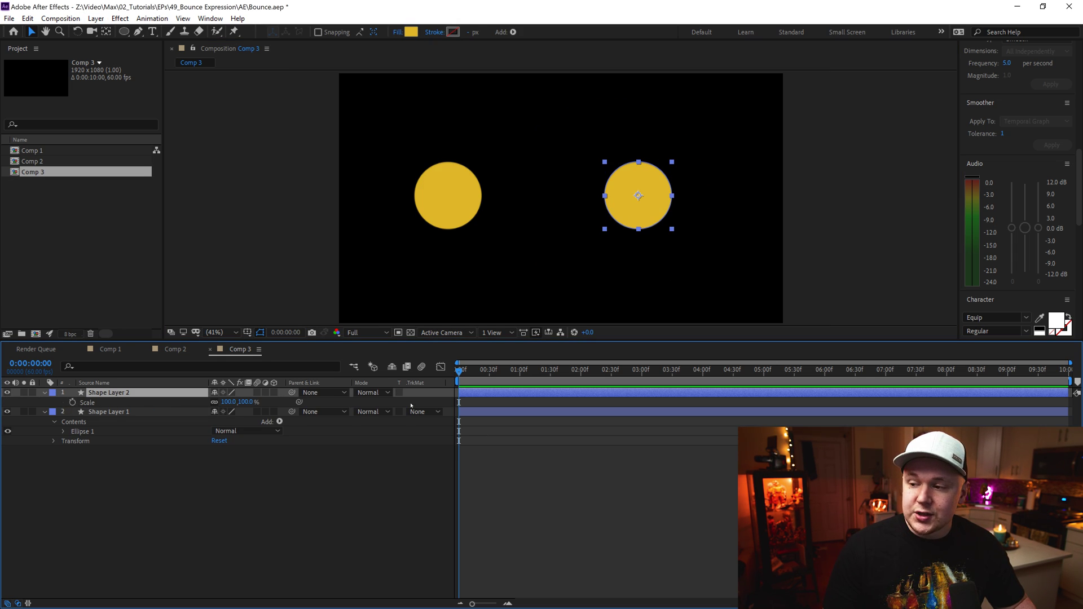
pyautogui.click(72, 403)
pyautogui.moveTo(460, 403); pyautogui.dragTo(522, 408)
pyautogui.click(246, 403)
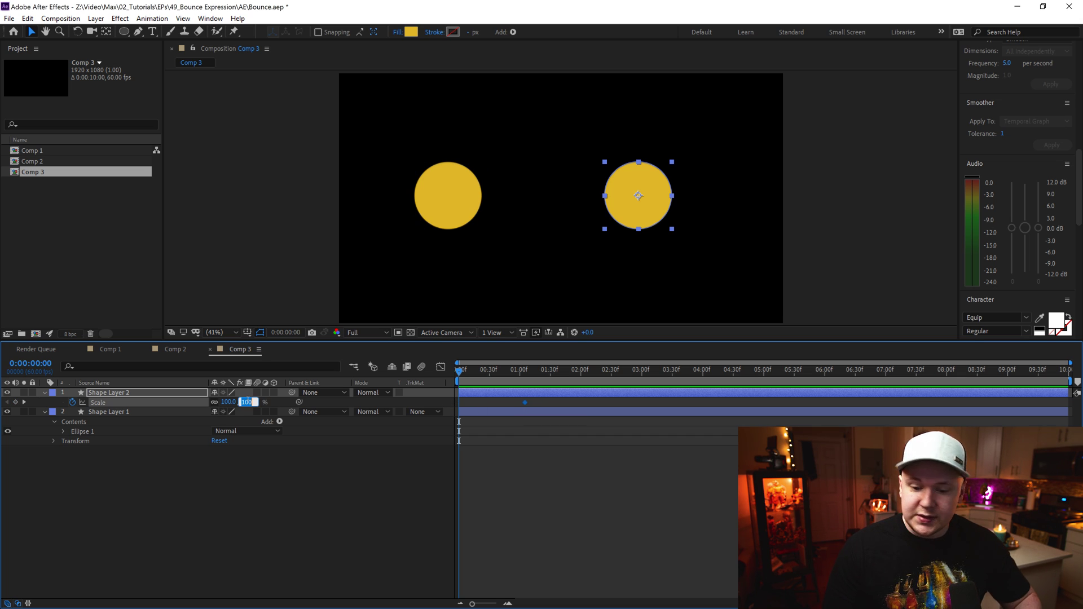
pyautogui.write('0')
pyautogui.click(529, 481)
pyautogui.moveTo(459, 371); pyautogui.dragTo(567, 375)
# - Add a Position keyframe to Shape Layer 1 at 0:00 and move its circle straight up to about 471, 161
pyautogui.click(488, 413)
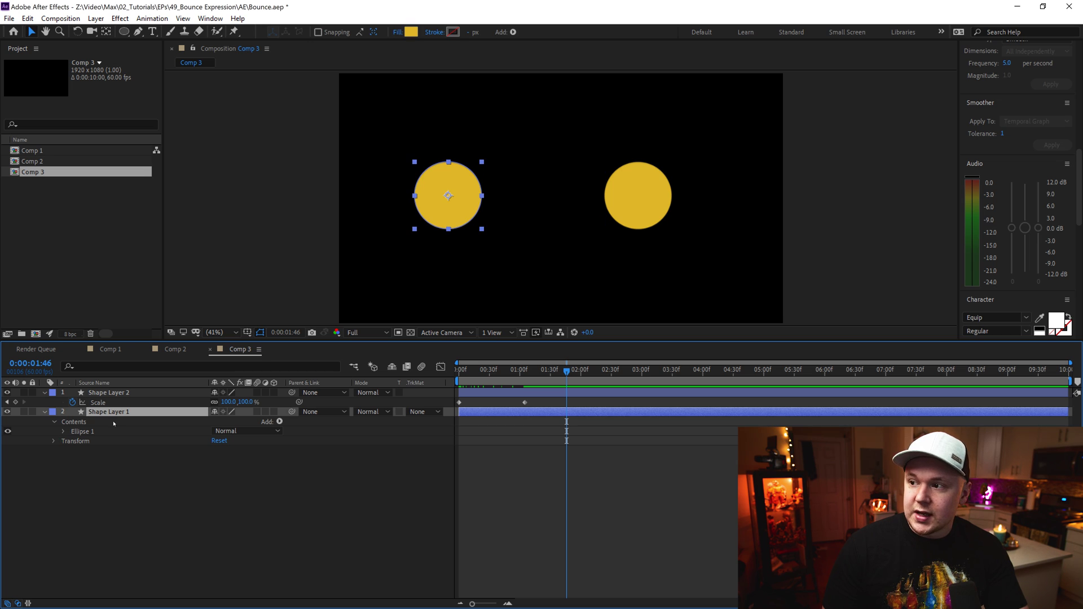
pyautogui.press('p')
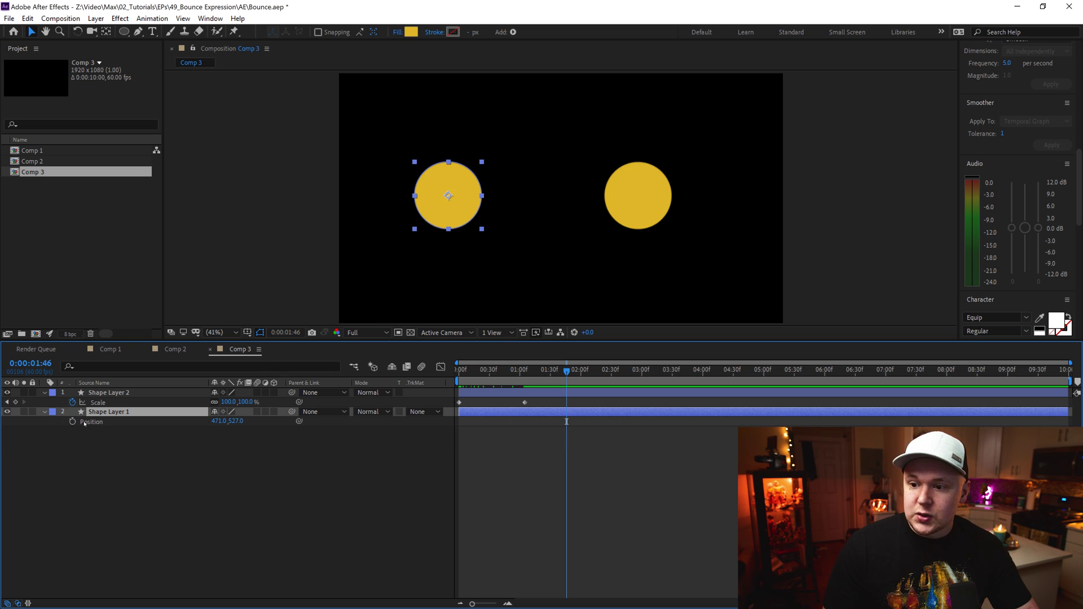
pyautogui.click(73, 422)
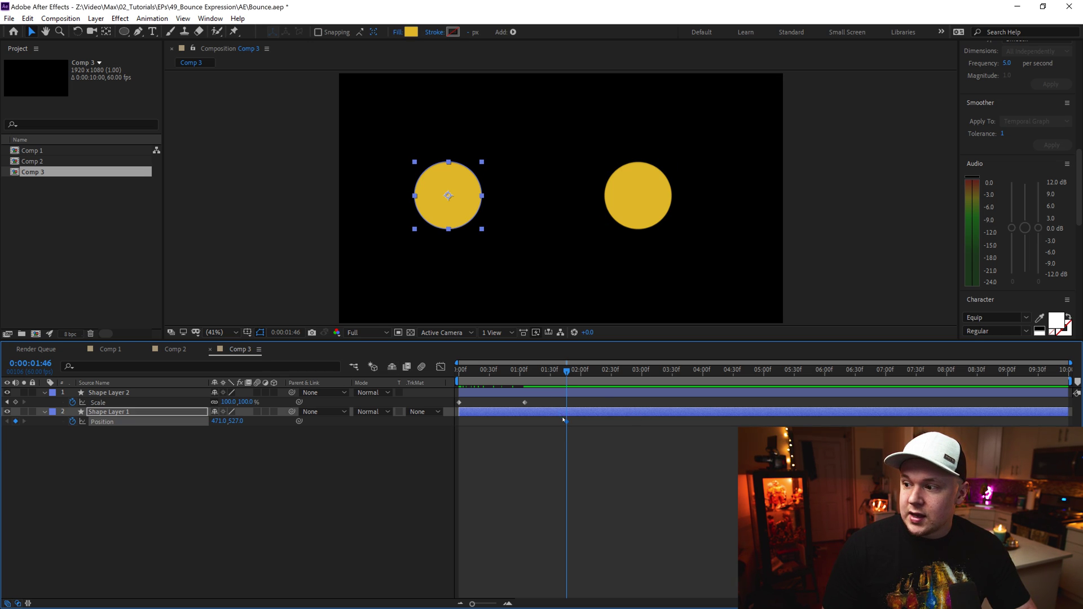
pyautogui.moveTo(471, 421); pyautogui.dragTo(459, 422)
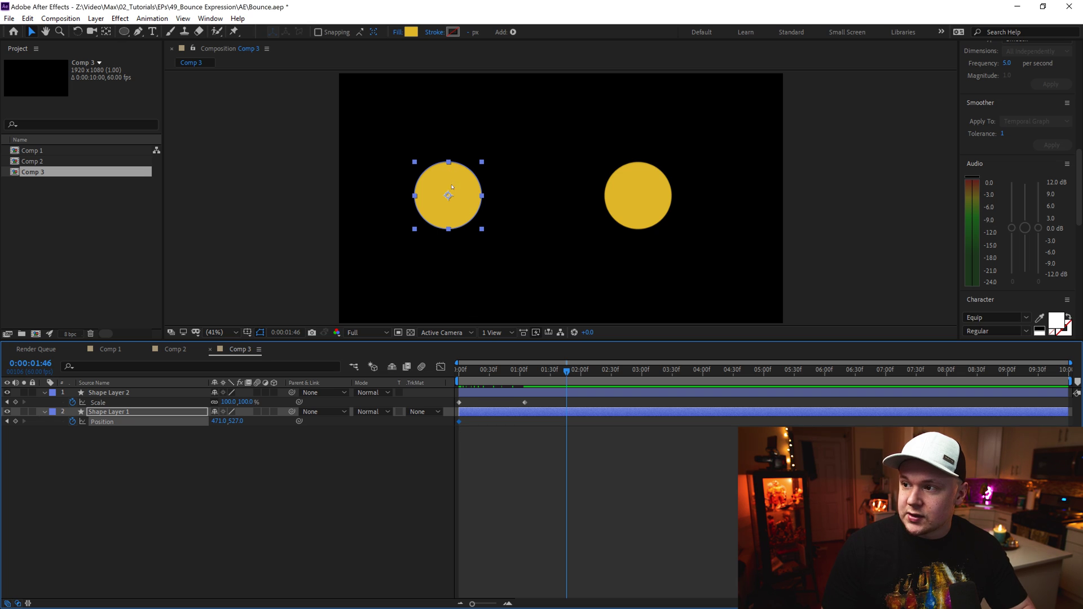
pyautogui.press('Home')
pyautogui.moveTo(444, 190); pyautogui.dragTo(444, 106)
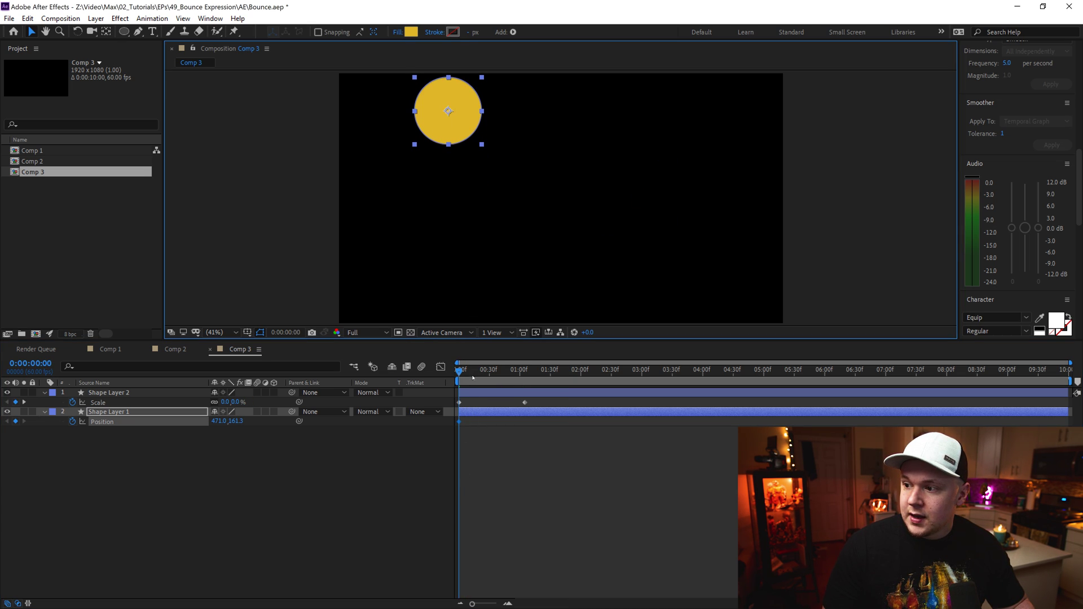
# - Keyframe Shape Layer 1 at 0:00:01:05 with the circle at the frame's bottom edge, about 471, 934, and preview the motion
pyautogui.moveTo(462, 373); pyautogui.dragTo(527, 380)
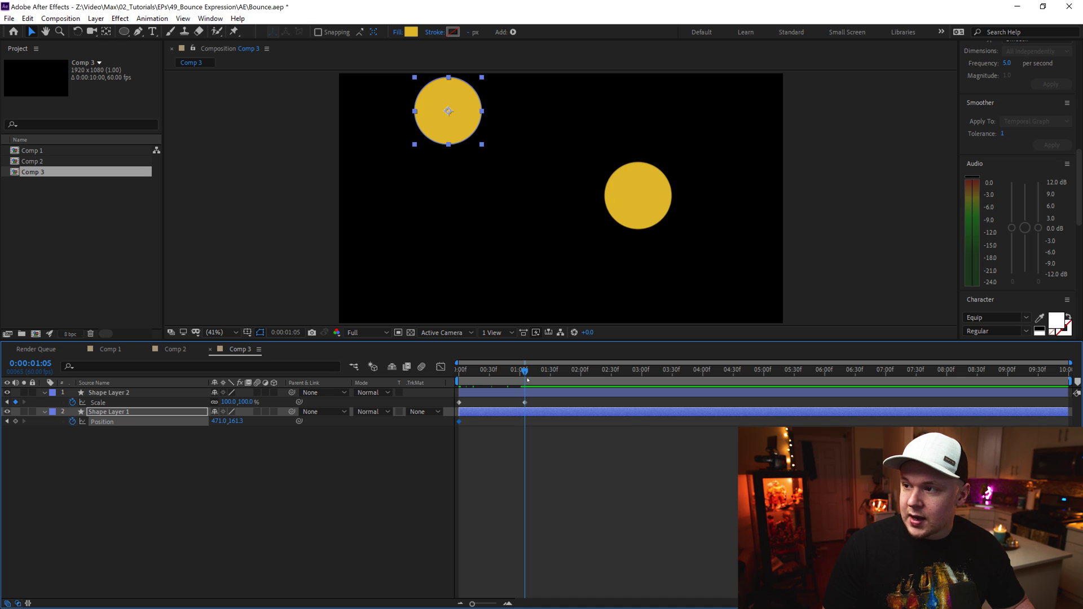
pyautogui.moveTo(465, 133); pyautogui.dragTo(464, 312)
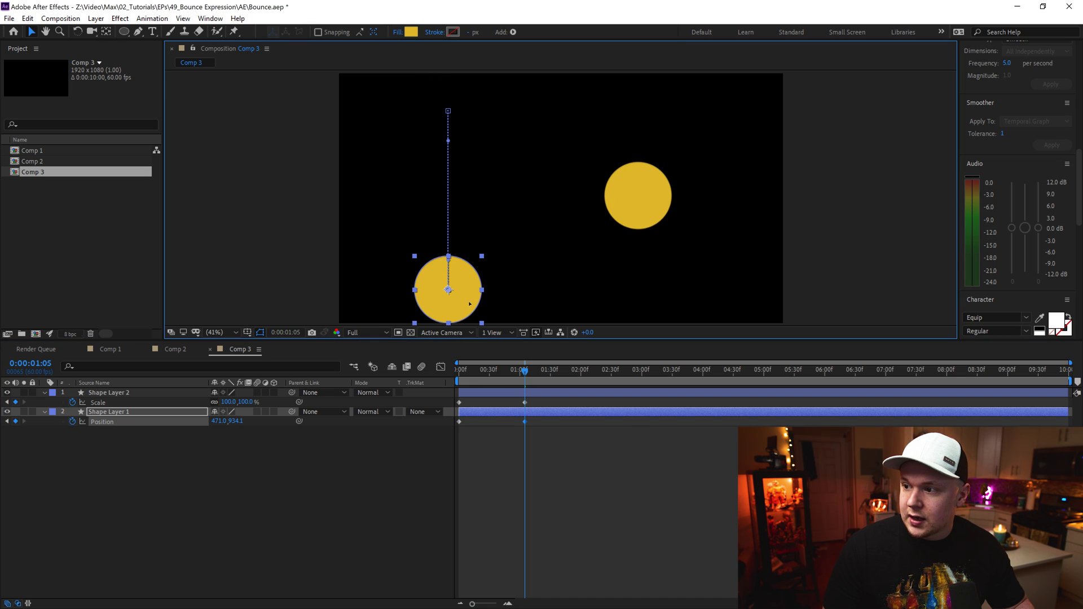
pyautogui.click(524, 484)
pyautogui.press('Home')
pyautogui.press('space')
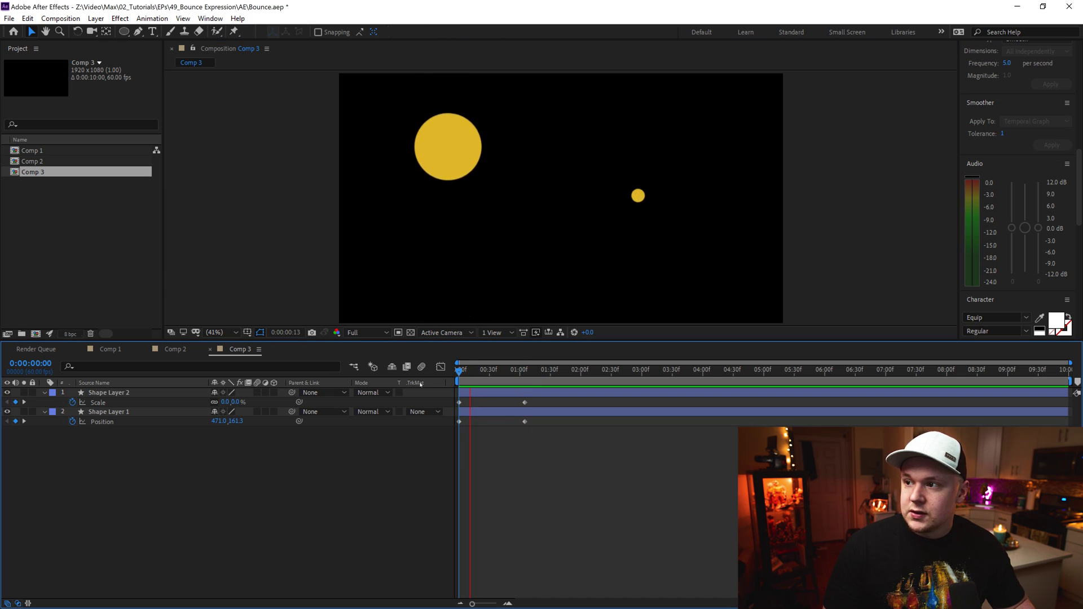
pyautogui.press('space')
# - Move both layers' end keyframes close to the start and end the work area at about 4 seconds
pyautogui.moveTo(515, 399); pyautogui.dragTo(481, 433)
pyautogui.moveTo(511, 382); pyautogui.dragTo(708, 381)
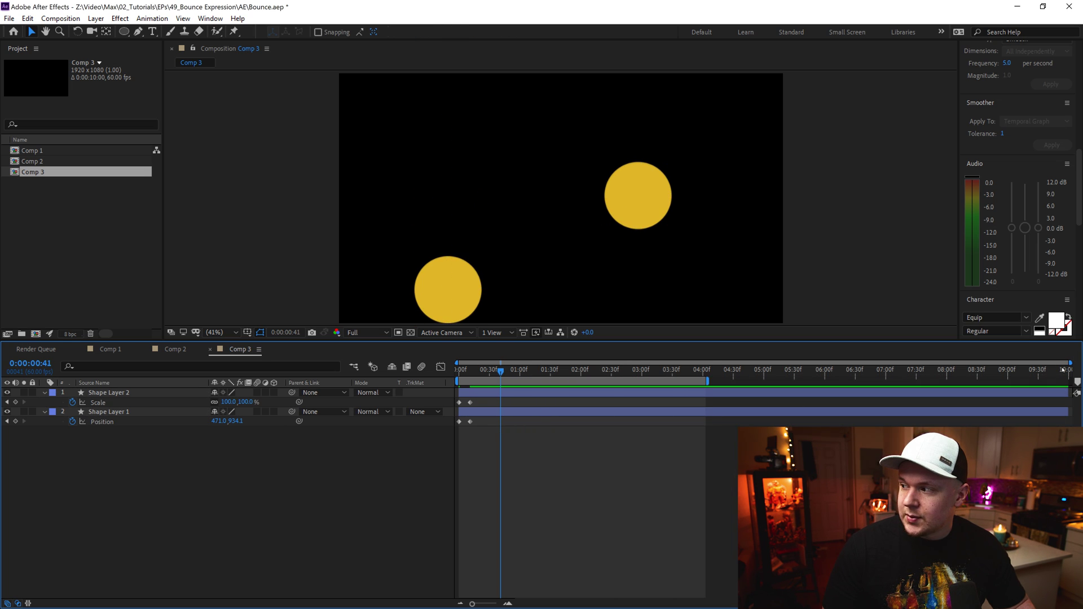
pyautogui.press('Home')
pyautogui.press('space')
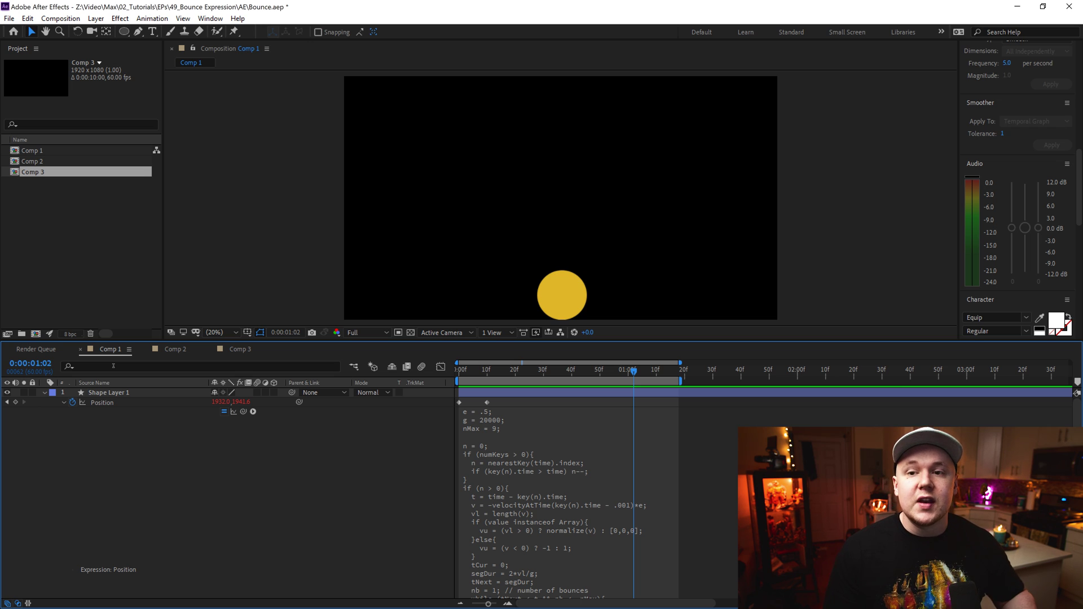
# - Play back the bouncing circle in Comp 1 from the first frame
pyautogui.click(148, 394)
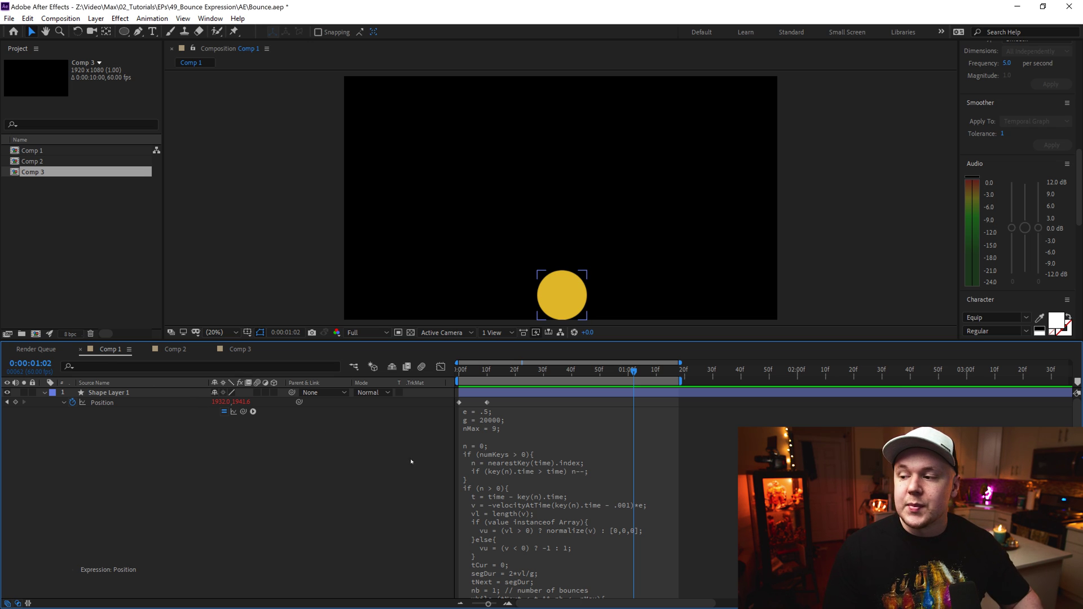
pyautogui.click(221, 449)
pyautogui.moveTo(483, 375); pyautogui.dragTo(457, 374)
pyautogui.press('space')
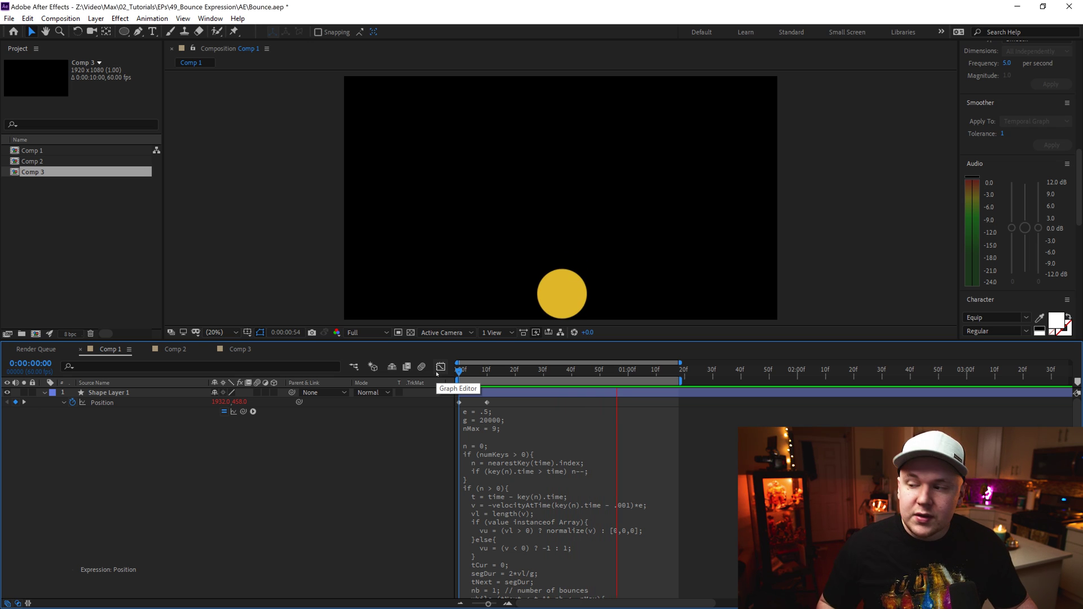
pyautogui.press('space')
# - Copy the Position expression from Comp 1 and apply it to Shape Layer 1's Position in Comp 3
pyautogui.click(473, 425)
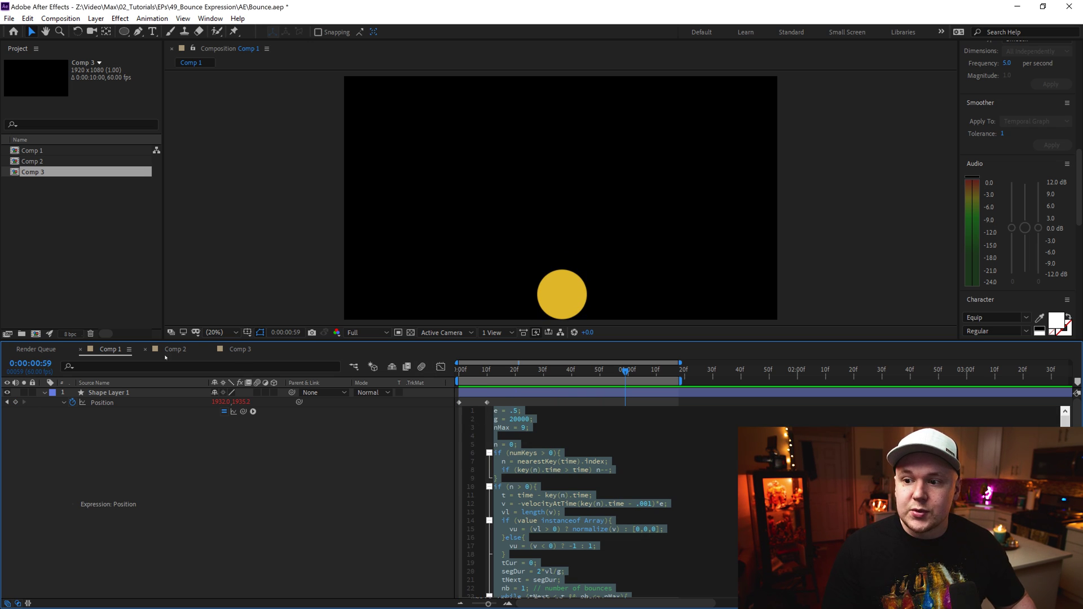
pyautogui.click(239, 350)
pyautogui.moveTo(479, 372); pyautogui.dragTo(459, 374)
pyautogui.click(474, 411)
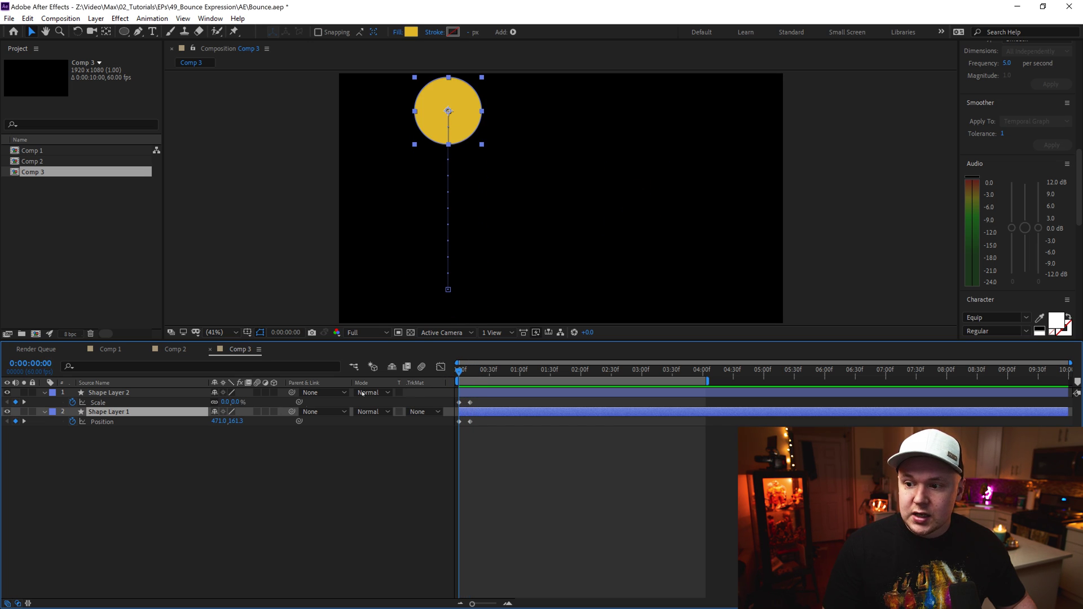
pyautogui.keyDown('alt'); pyautogui.click(73, 422); pyautogui.keyUp('alt')
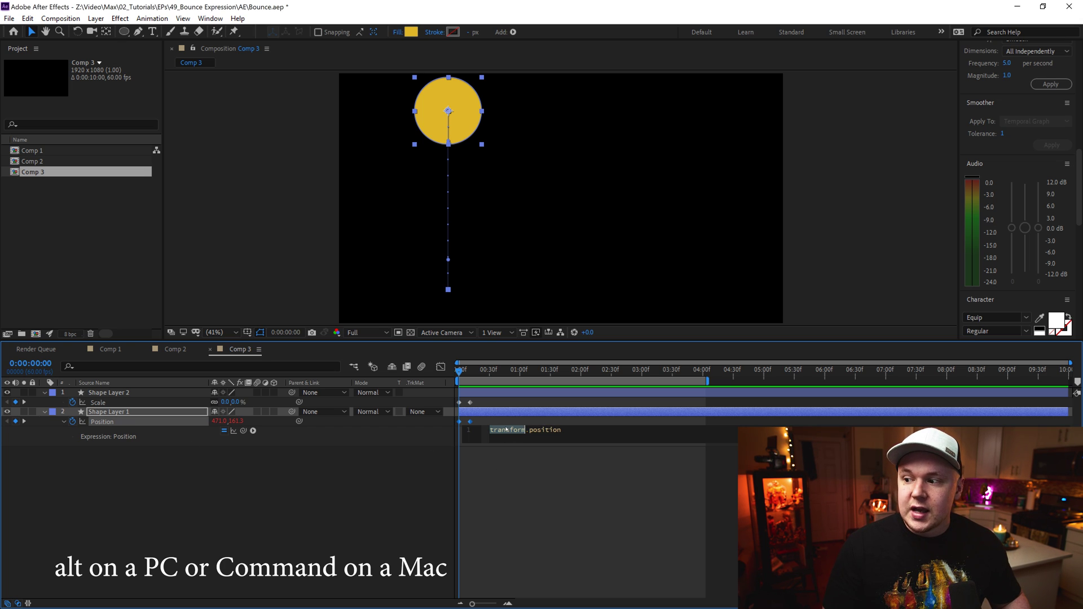
pyautogui.hotkey('ctrl', 'v')
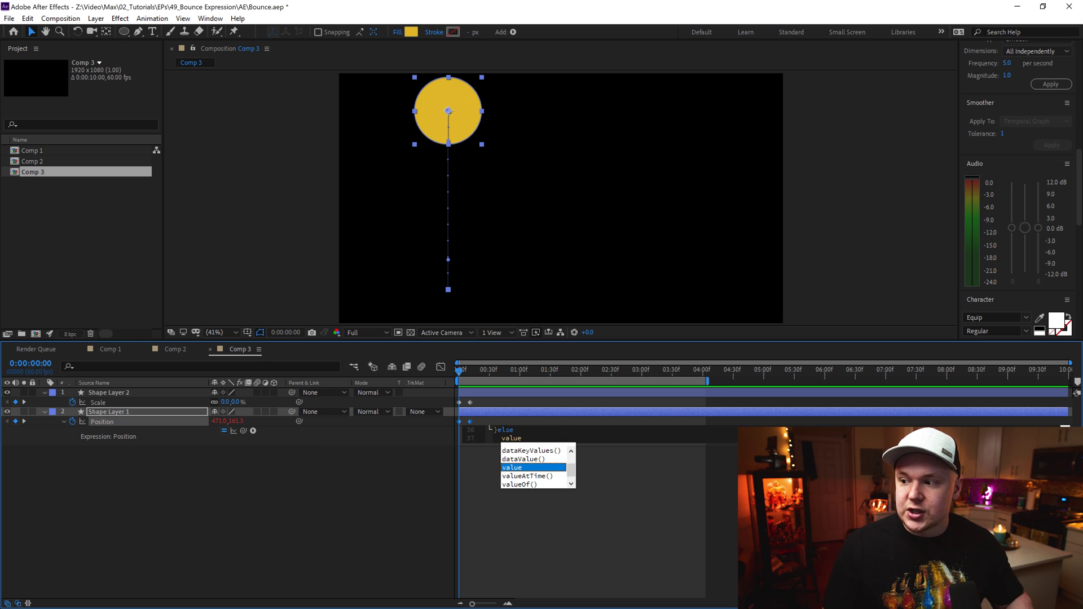
pyautogui.click(613, 442)
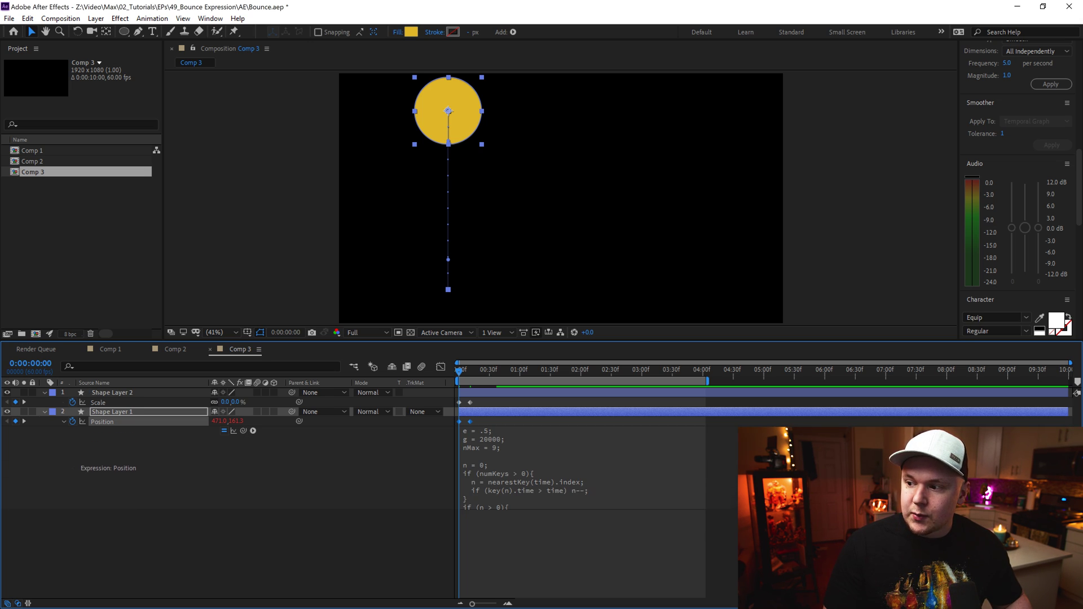
# - Preview the expression-driven bounce in Comp 3 from the first frame
pyautogui.hotkey('ctrl', 'a')
pyautogui.moveTo(468, 373); pyautogui.dragTo(454, 373)
pyautogui.press('space')
pyautogui.press('space')
pyautogui.press('space')
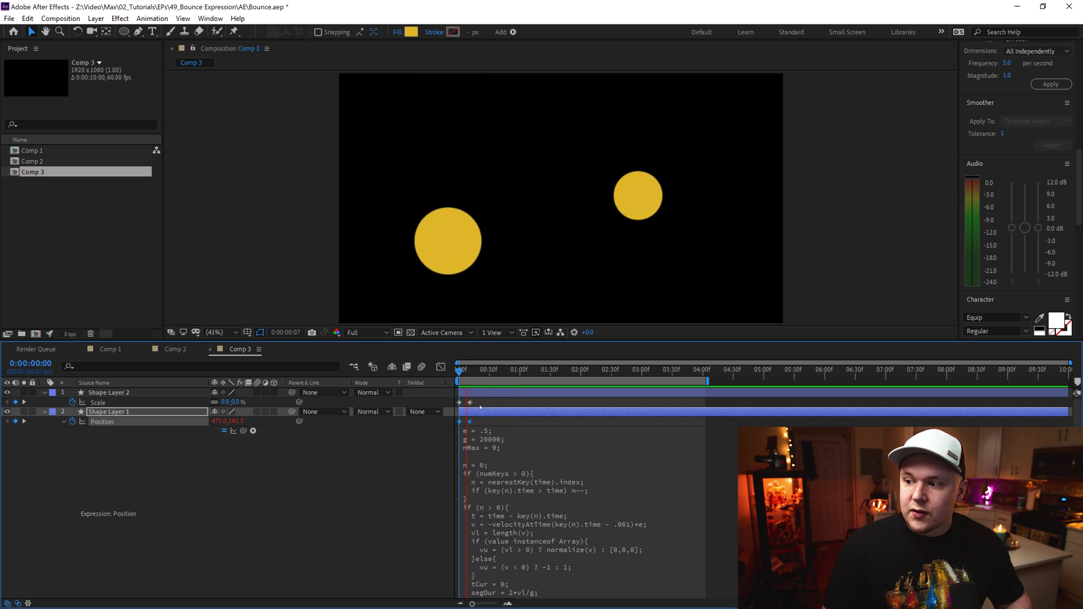
pyautogui.press('space')
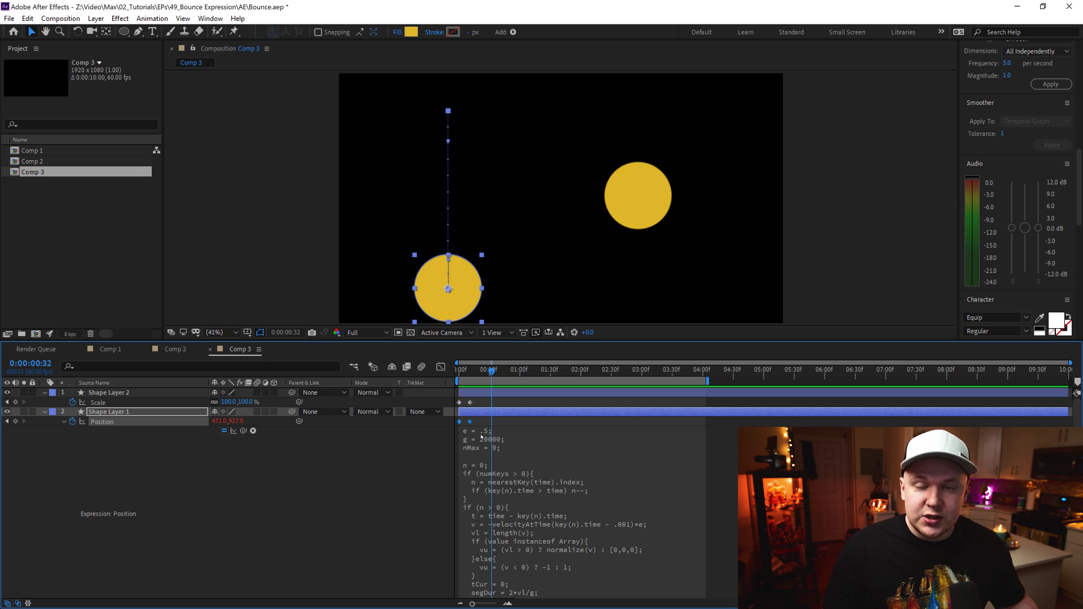
# - Set g to 10000 in Shape Layer 1's Position expression and preview the bounce
pyautogui.click(500, 434)
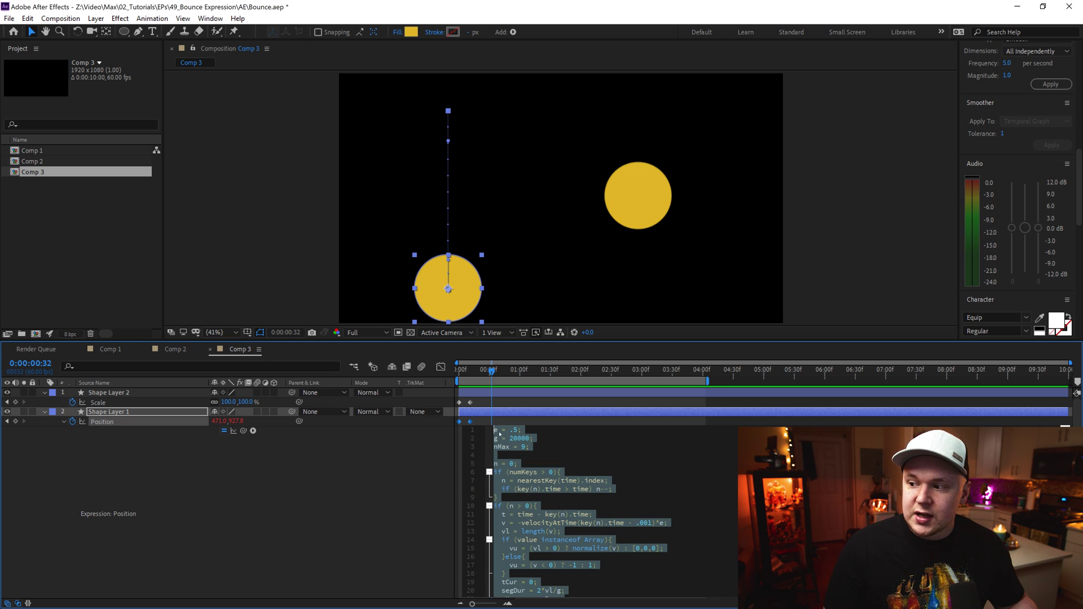
pyautogui.click(496, 432)
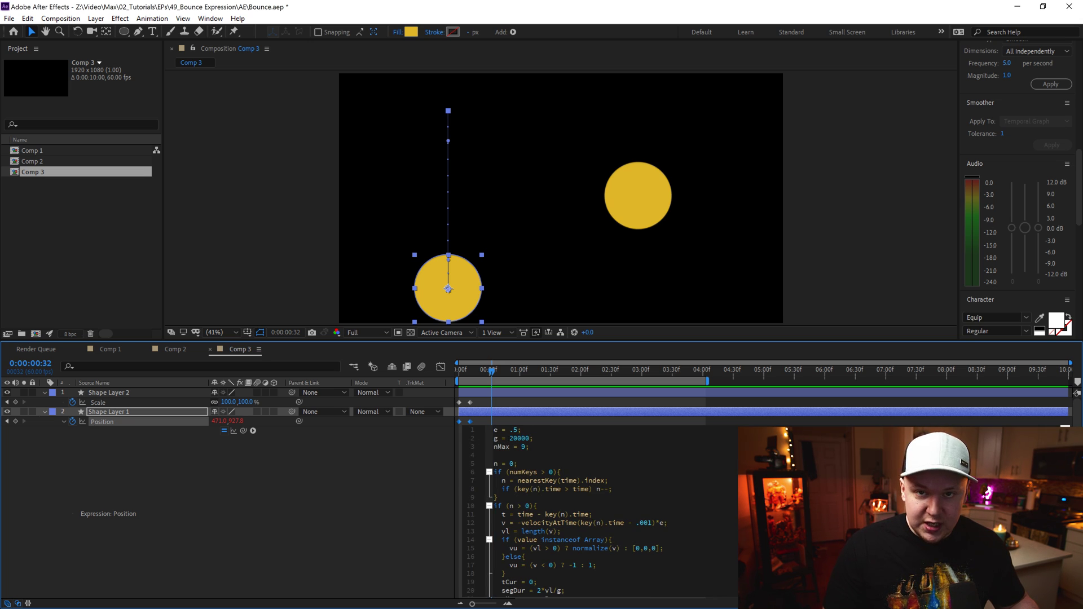
pyautogui.moveTo(510, 438); pyautogui.dragTo(530, 439)
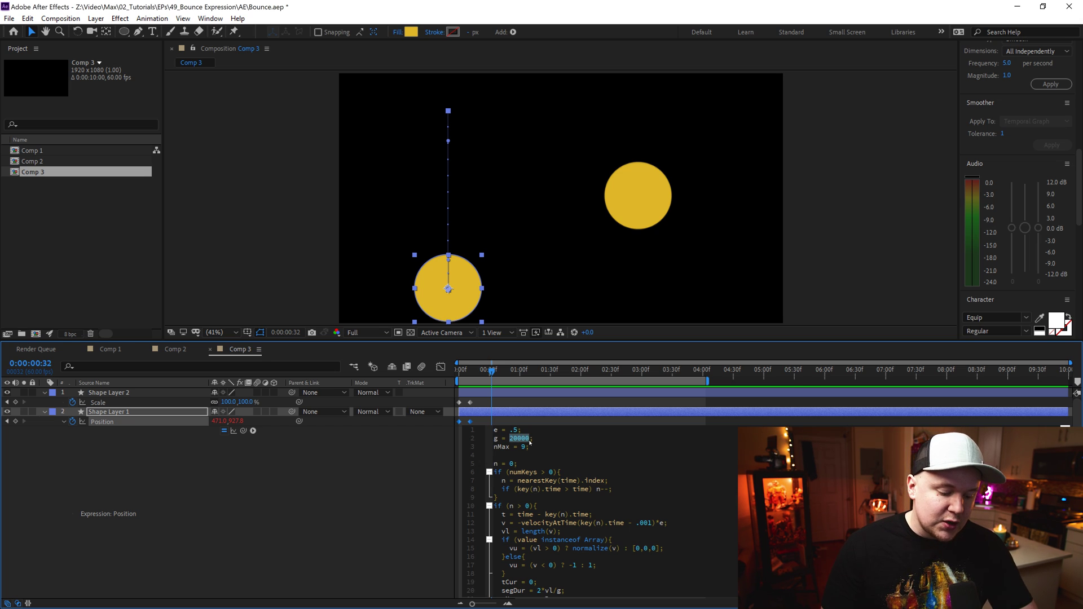
pyautogui.write('100')
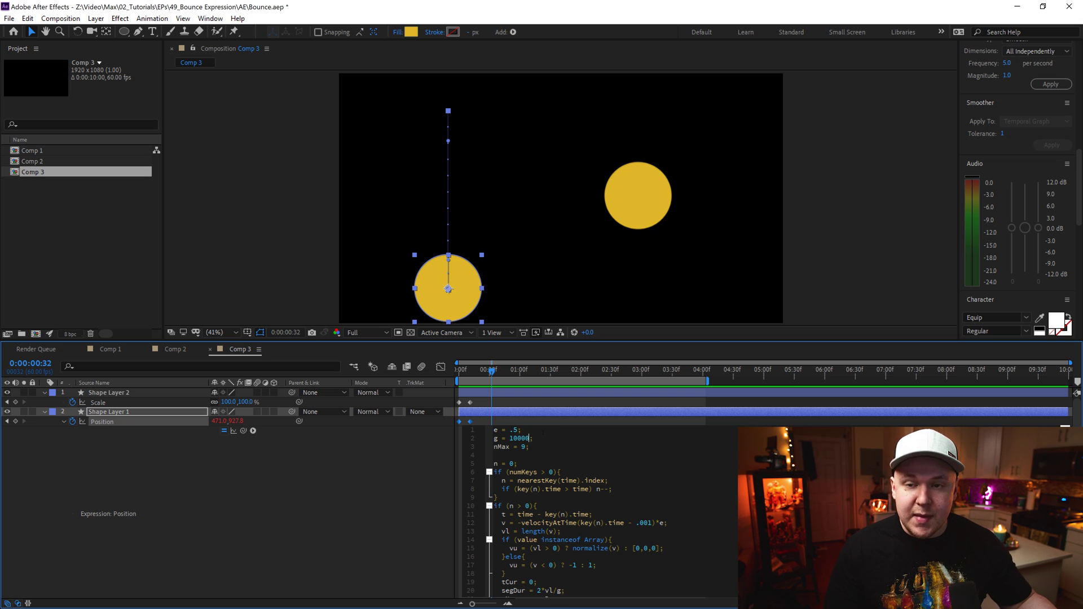
pyautogui.moveTo(485, 374); pyautogui.dragTo(452, 376)
pyautogui.press('space')
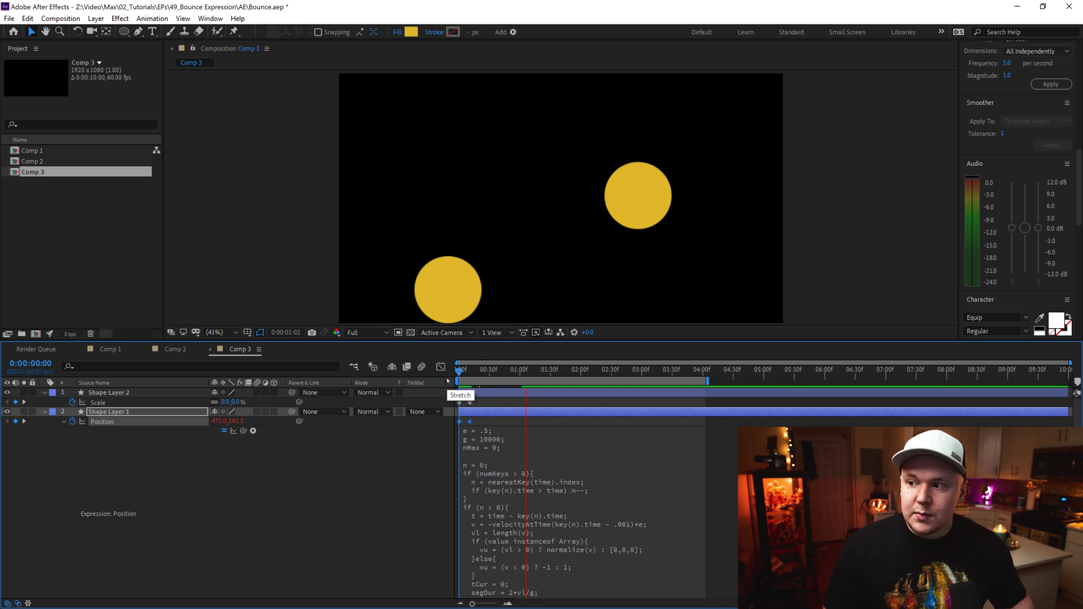
pyautogui.press('space')
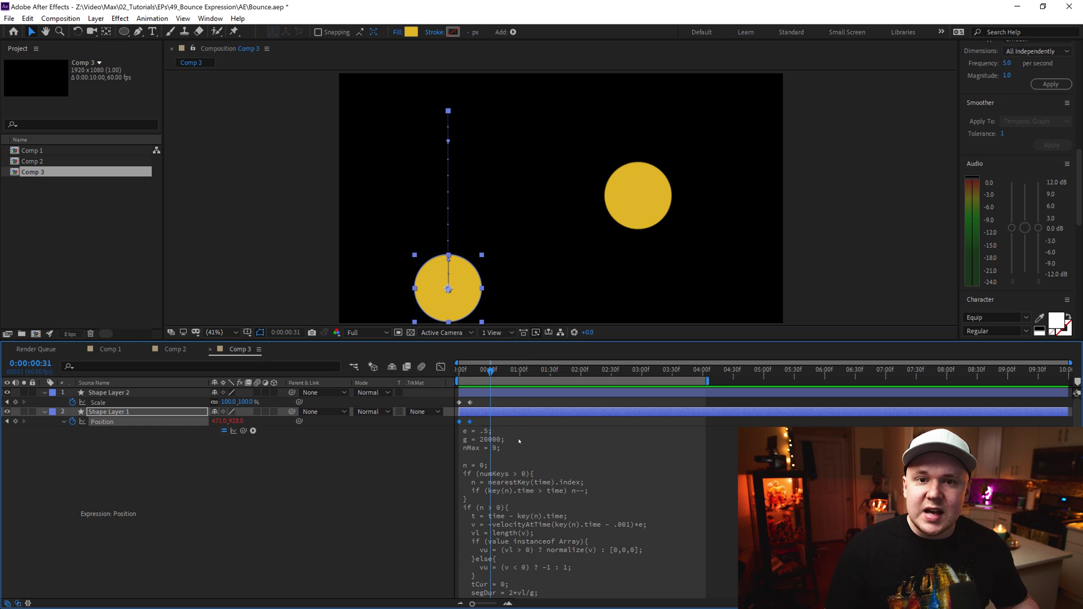
# - Set e to .1 in Shape Layer 1's Position expression and preview the bounce from the first frame
pyautogui.click(487, 432)
pyautogui.click(516, 430)
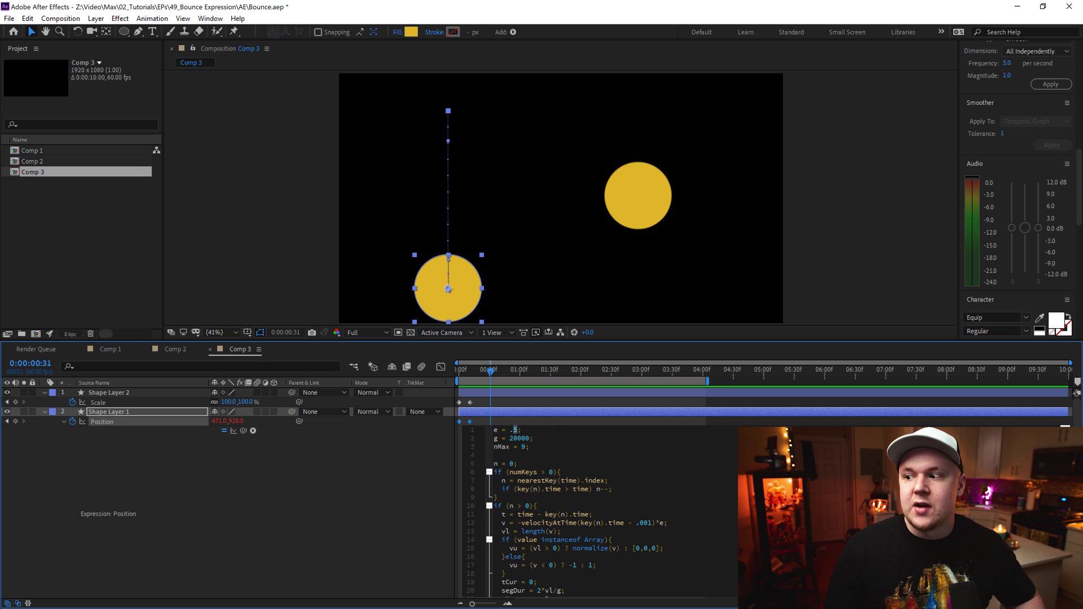
pyautogui.write('1')
pyautogui.moveTo(490, 371); pyautogui.dragTo(442, 383)
pyautogui.press('space')
pyautogui.press('space')
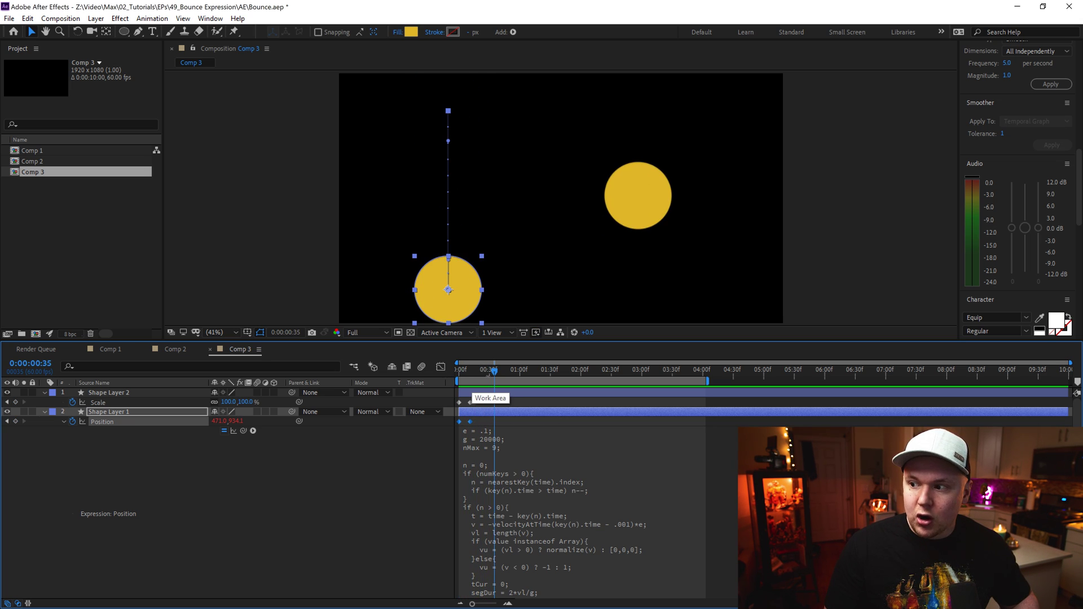
pyautogui.moveTo(480, 373); pyautogui.dragTo(476, 373)
# - Set e to .5 in Shape Layer 1's Position expression
pyautogui.click(487, 435)
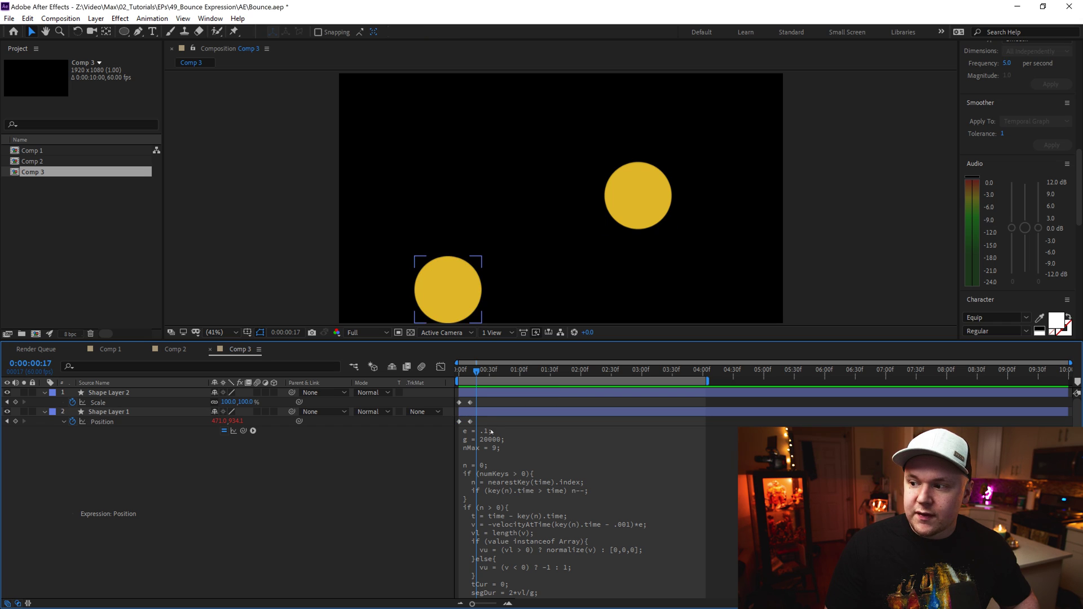
pyautogui.click(513, 431)
pyautogui.press('BackSpace')
pyautogui.write('5')
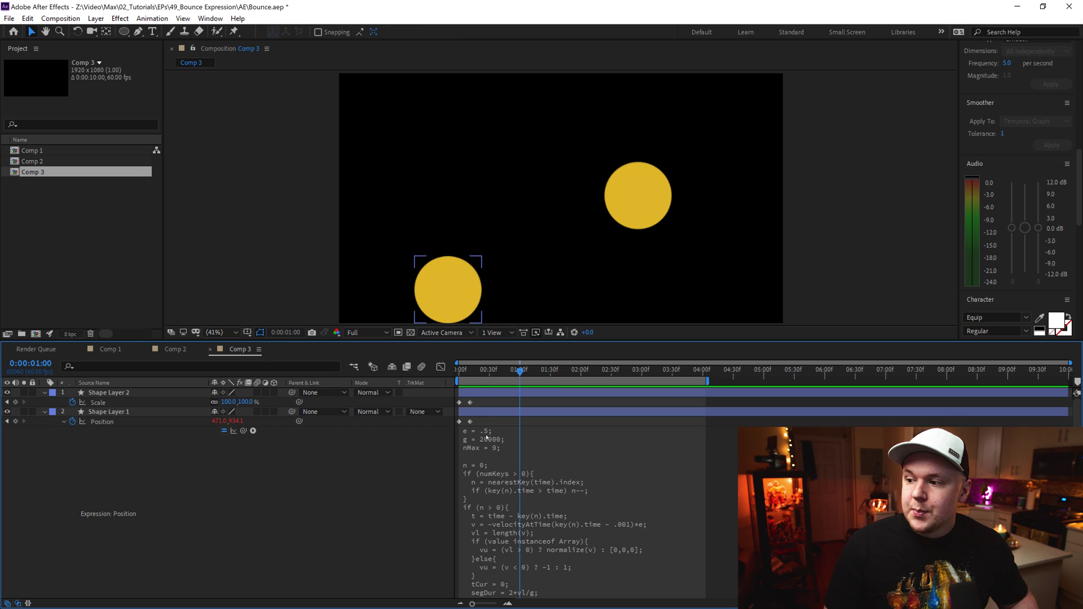
# - Set e to 1 in Shape Layer 1's Position expression and play back the bounce from the first frame
pyautogui.click(491, 436)
pyautogui.click(515, 431)
pyautogui.moveTo(517, 431); pyautogui.dragTo(510, 429)
pyautogui.write('1')
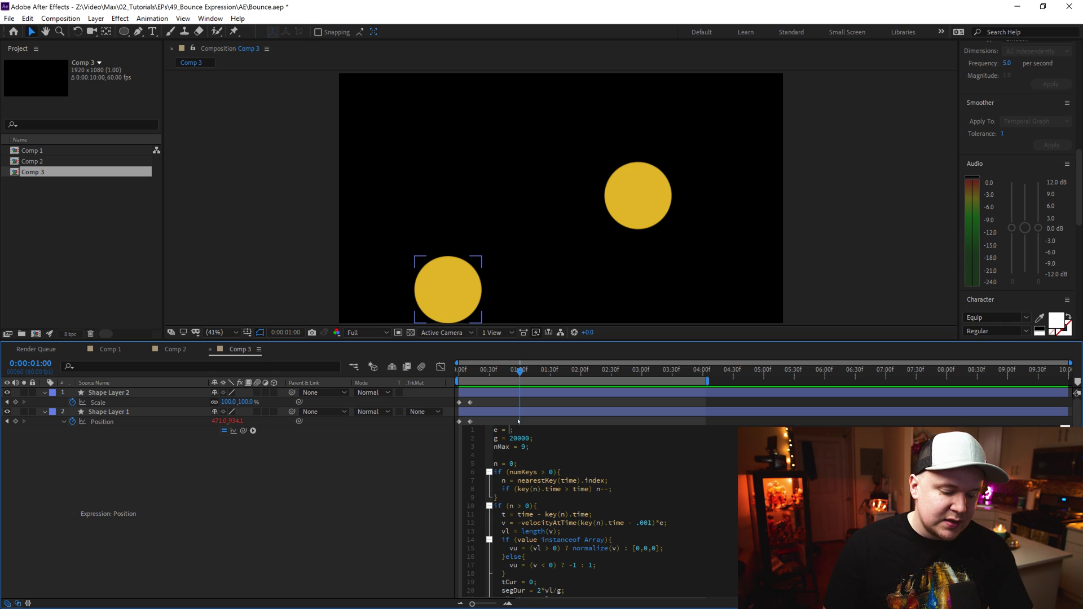
pyautogui.click(567, 462)
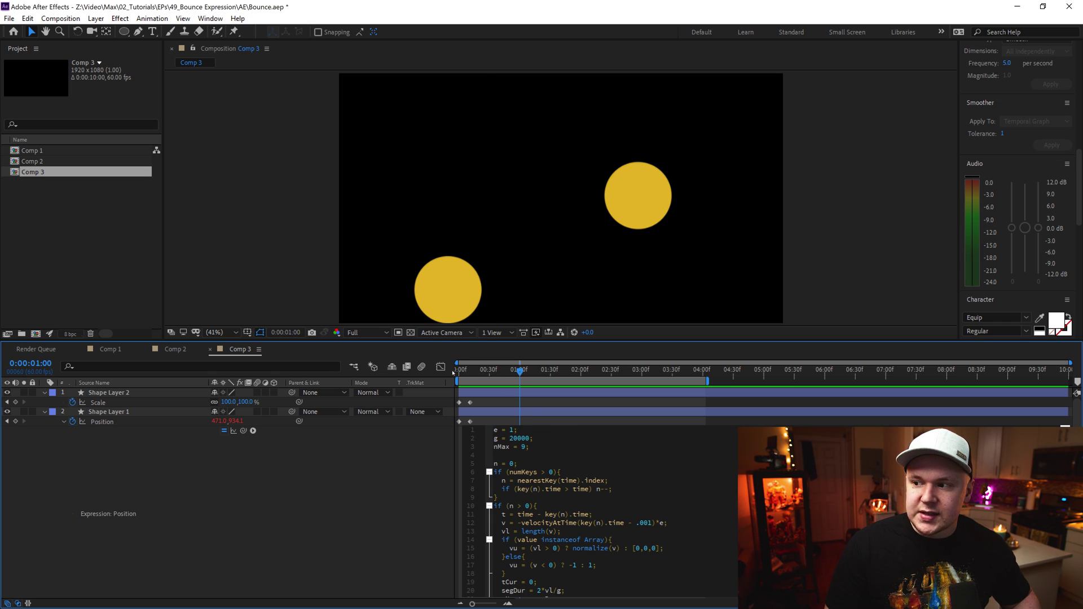
pyautogui.click(455, 371)
pyautogui.press('space')
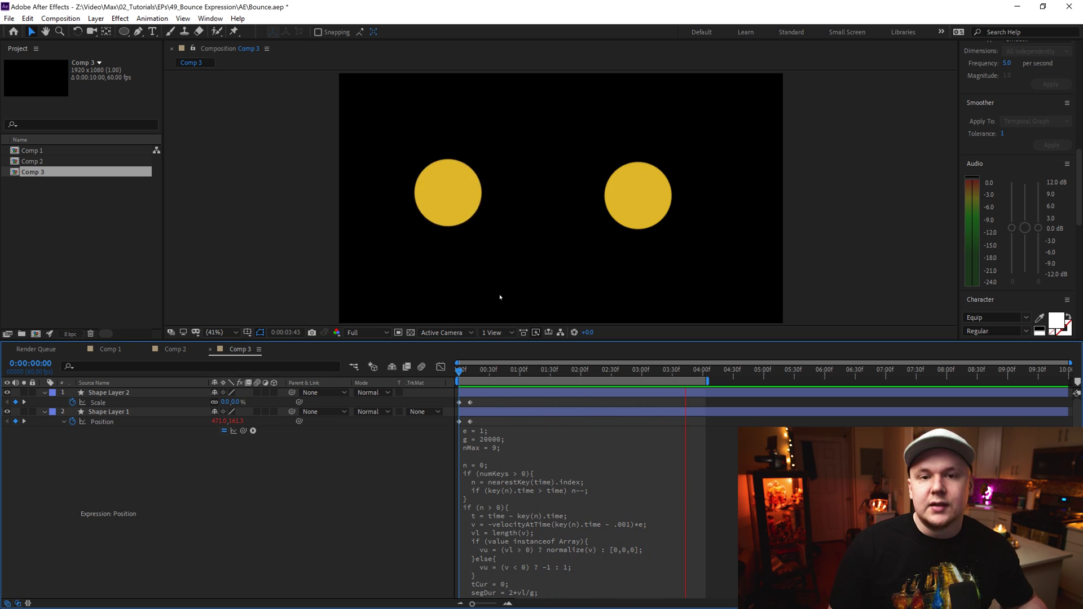
pyautogui.press('space')
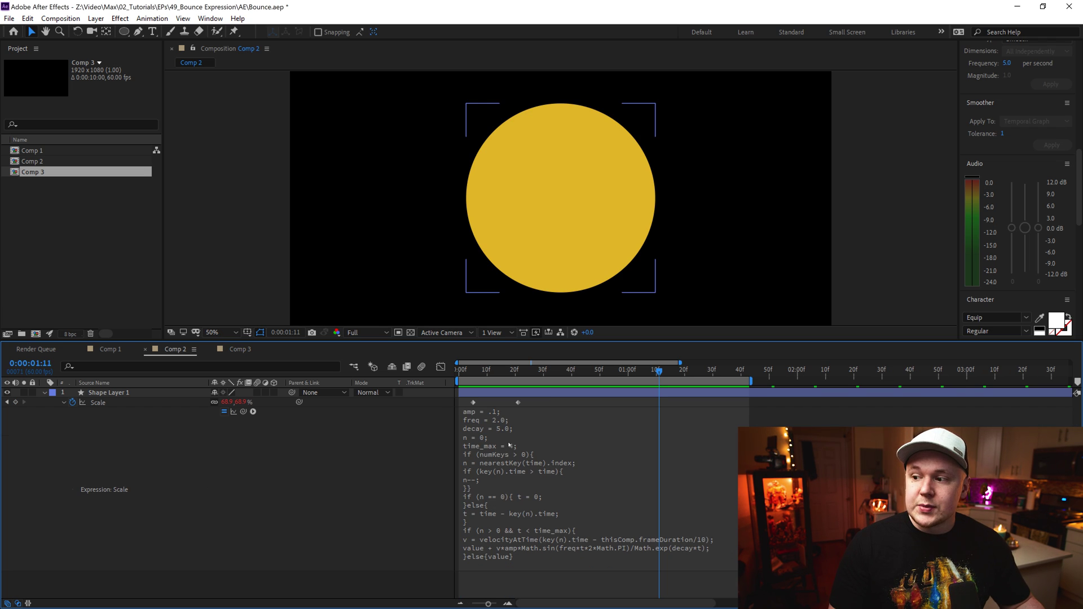
# - Copy the whole Scale expression from Comp 2, apply it to Shape Layer 2's Scale in Comp 3, and enlarge the expression field
pyautogui.hotkey('ctrl', 'a')
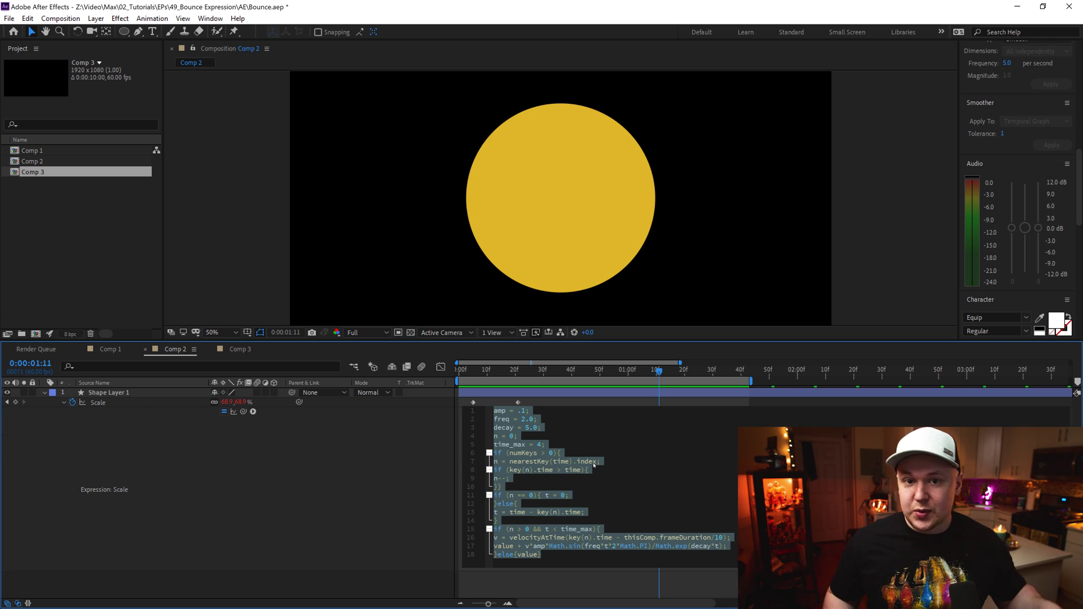
pyautogui.click(567, 480)
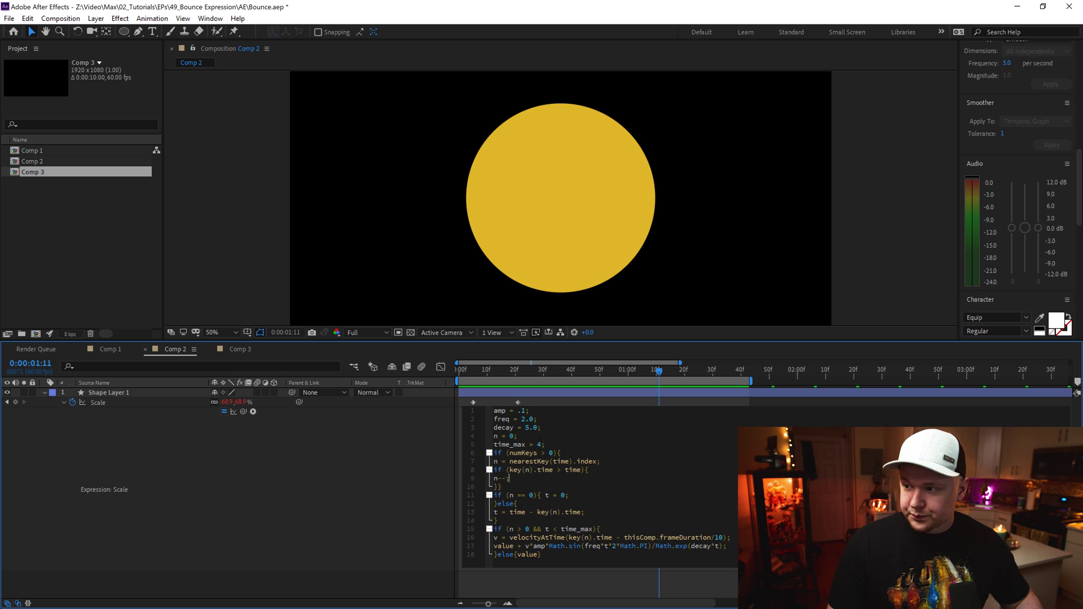
pyautogui.moveTo(495, 411); pyautogui.dragTo(559, 559)
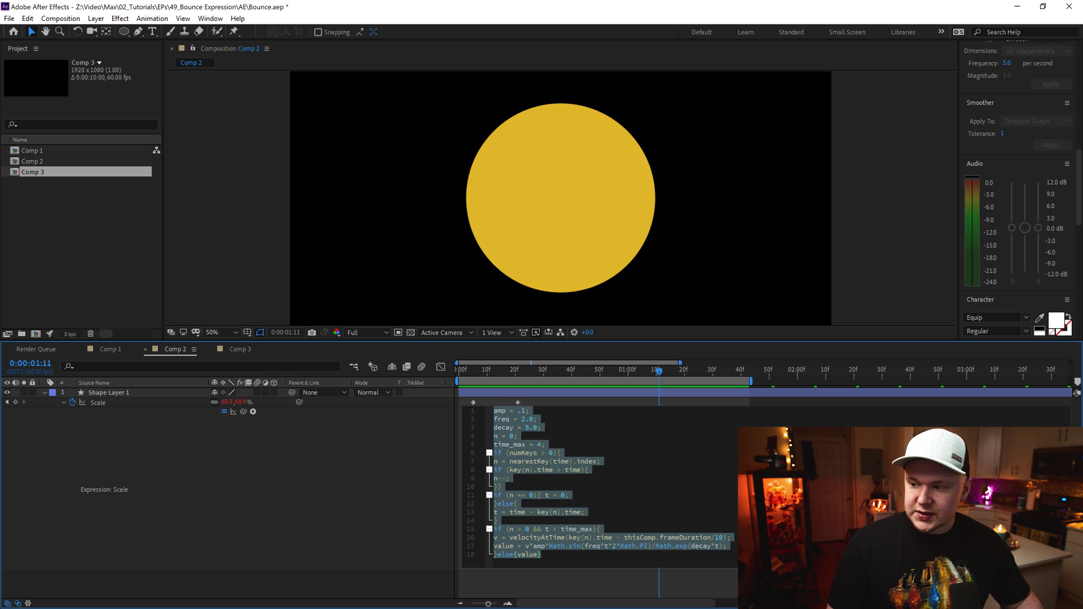
pyautogui.click(234, 351)
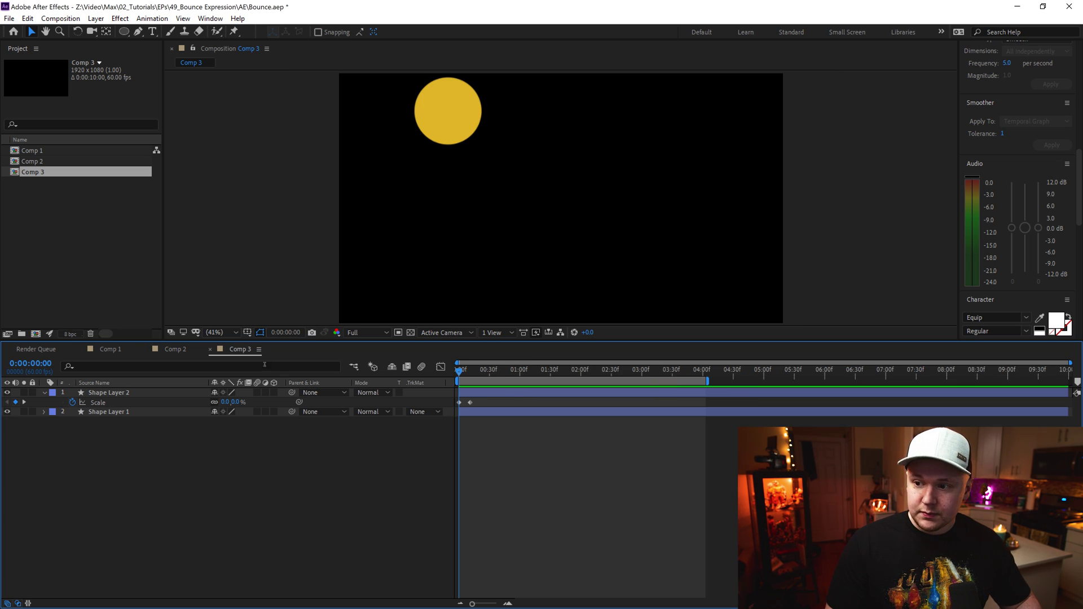
pyautogui.click(467, 395)
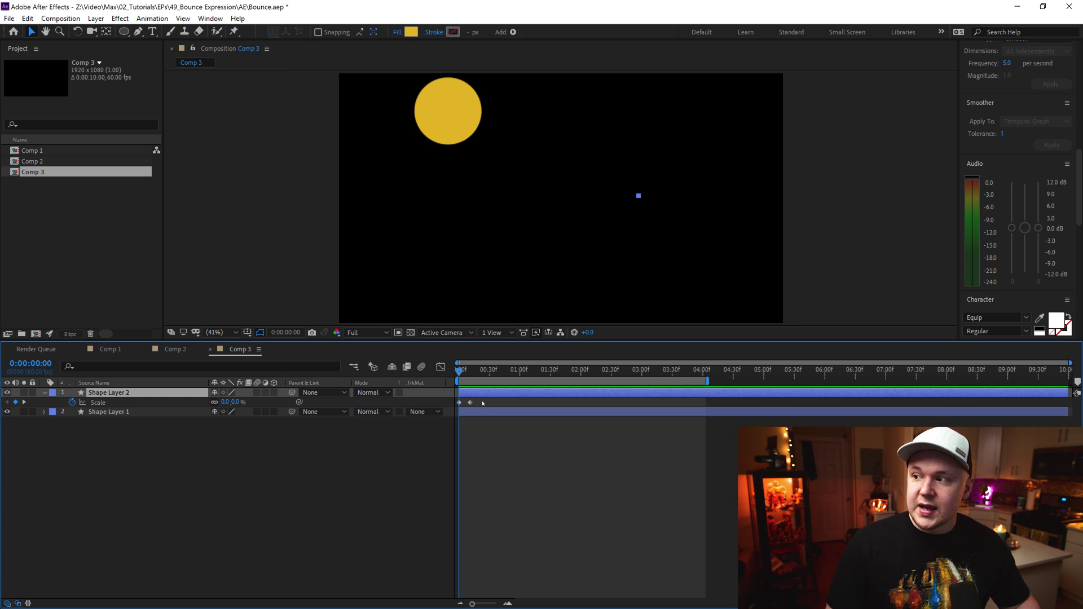
pyautogui.keyDown('alt'); pyautogui.click(72, 402); pyautogui.keyUp('alt')
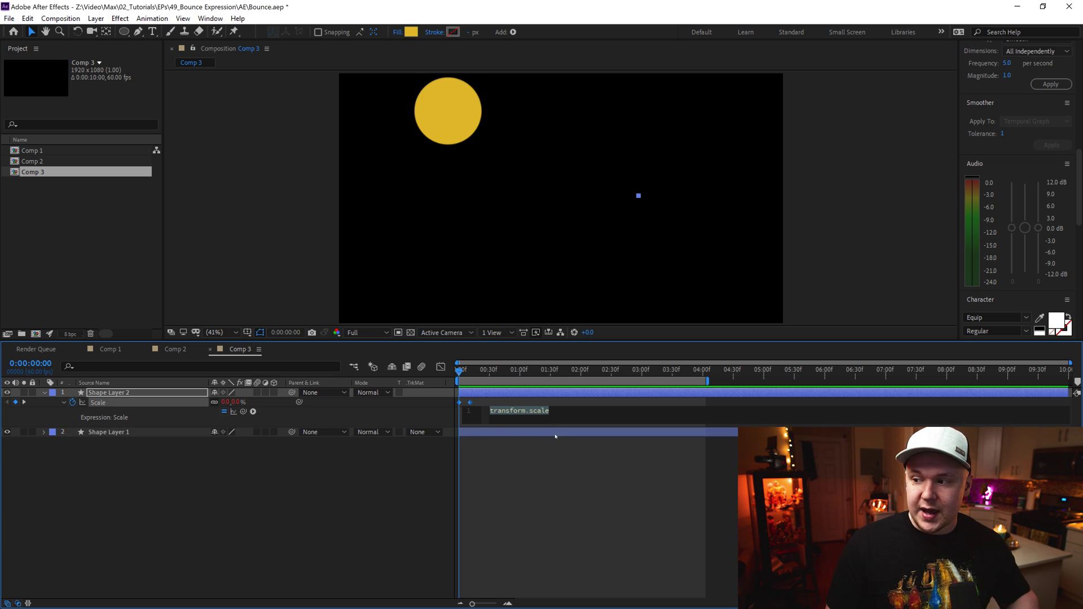
pyautogui.click(541, 419)
pyautogui.hotkey('ctrl', 'a')
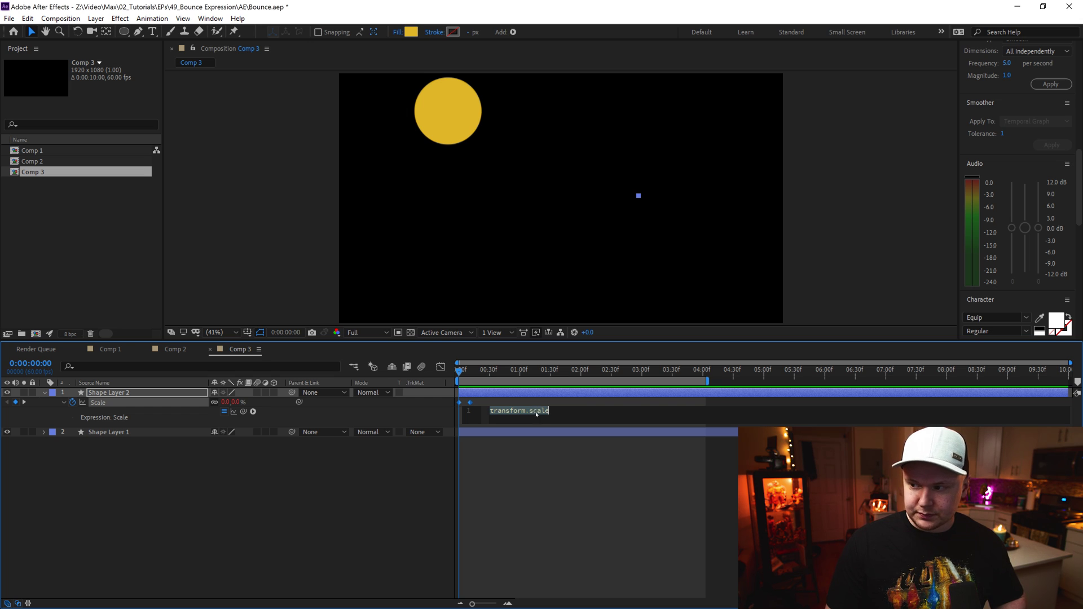
pyautogui.hotkey('ctrl', 'v')
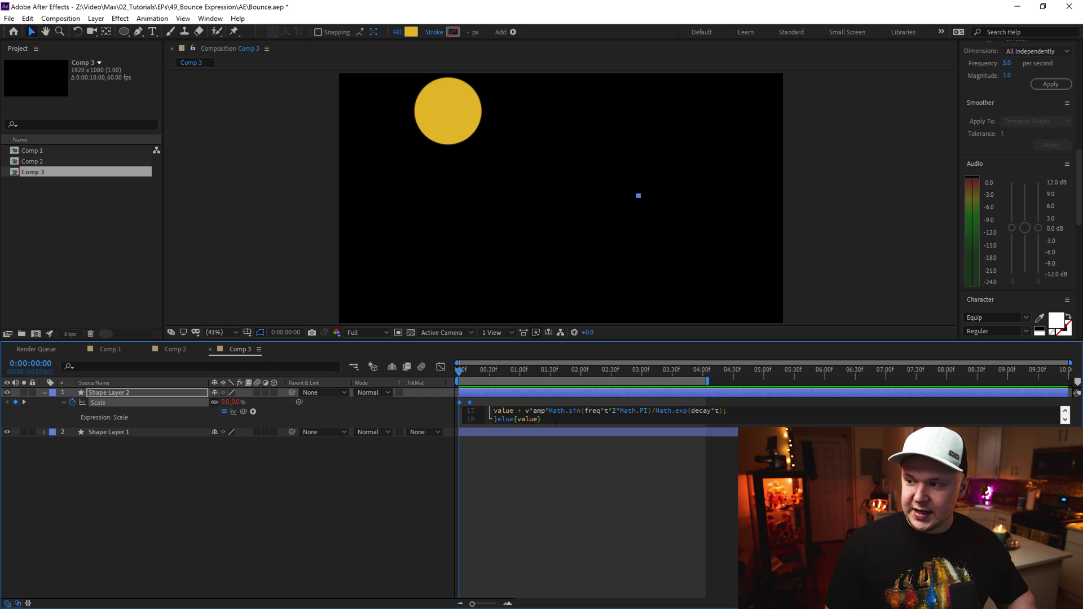
pyautogui.moveTo(567, 424); pyautogui.dragTo(567, 587)
# - Preview the expression-driven scale animation in Comp 3 from the first frame
pyautogui.click(443, 377)
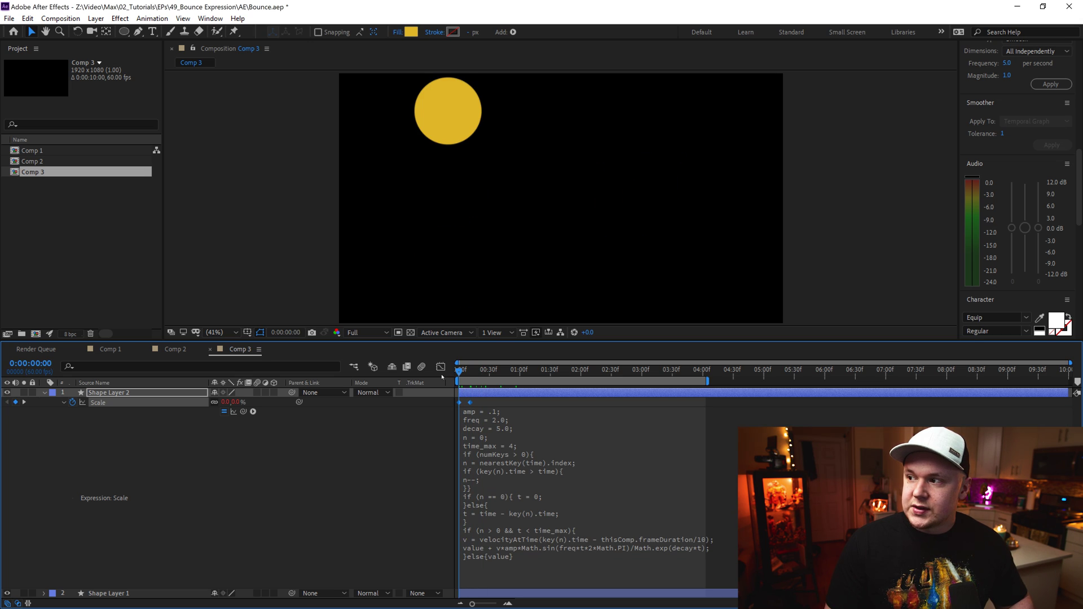
pyautogui.press('space')
pyautogui.press('space')
# - Hide Shape Layer 1 and play back Shape Layer 2's scale bounce on its own from the first frame
pyautogui.click(7, 594)
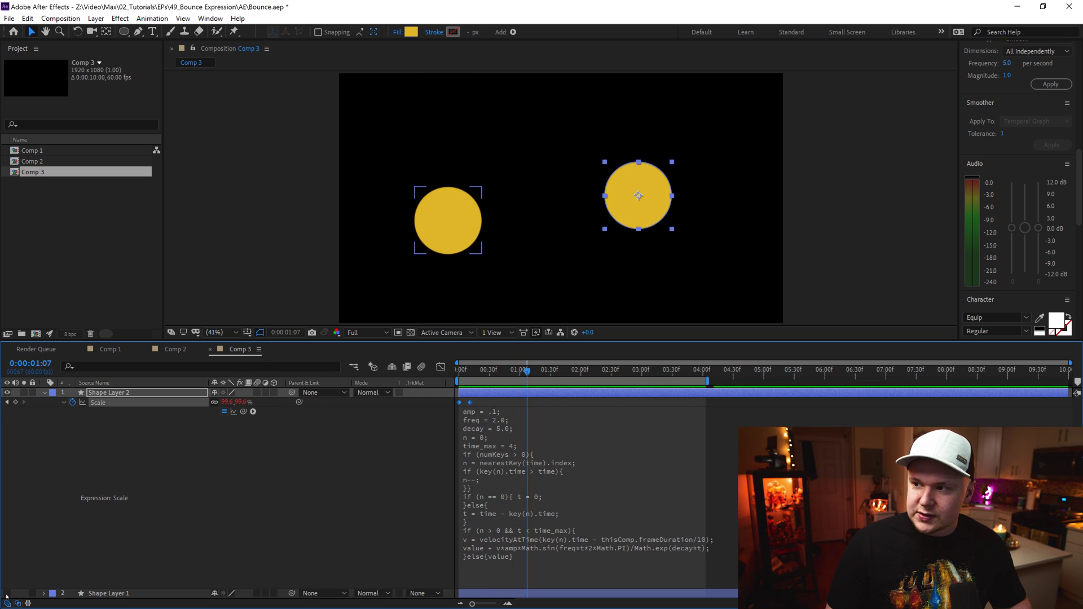
pyautogui.click(478, 372)
pyautogui.click(460, 375)
pyautogui.press('space')
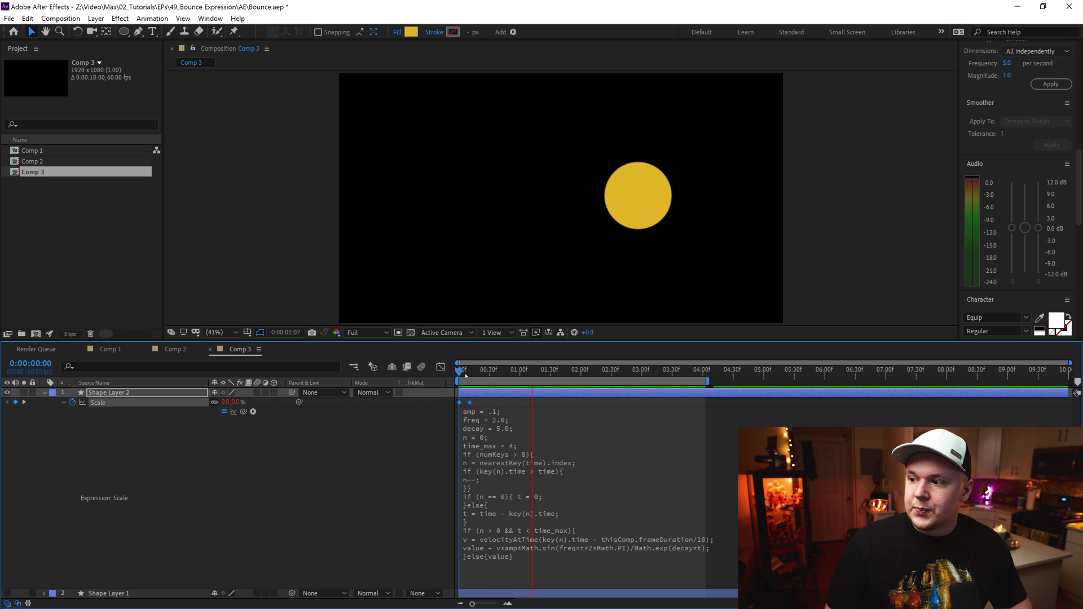
pyautogui.moveTo(471, 372); pyautogui.dragTo(440, 372)
pyautogui.press('space')
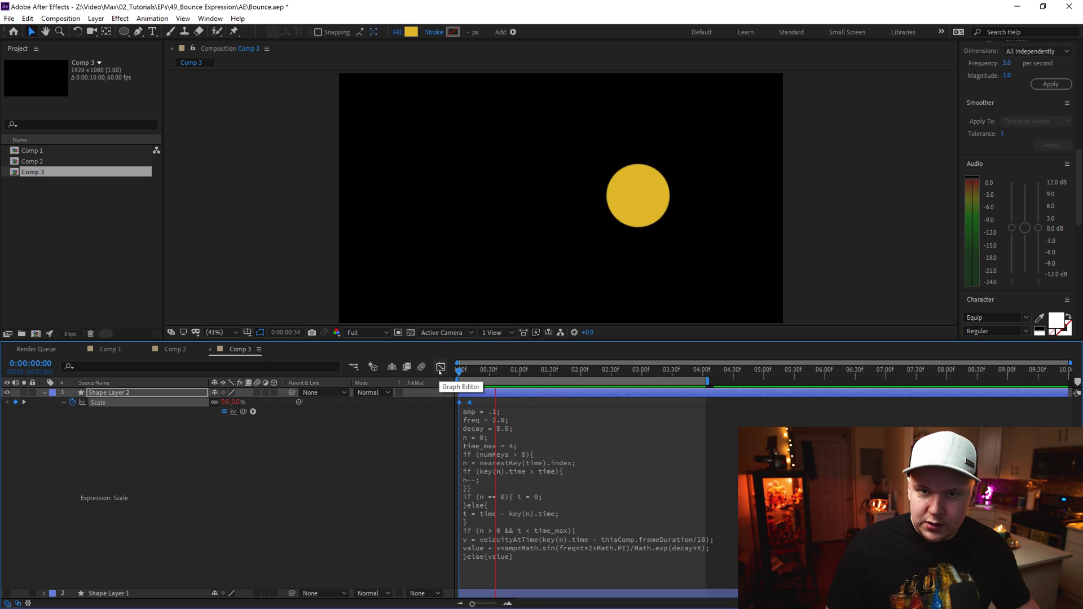
pyautogui.press('space')
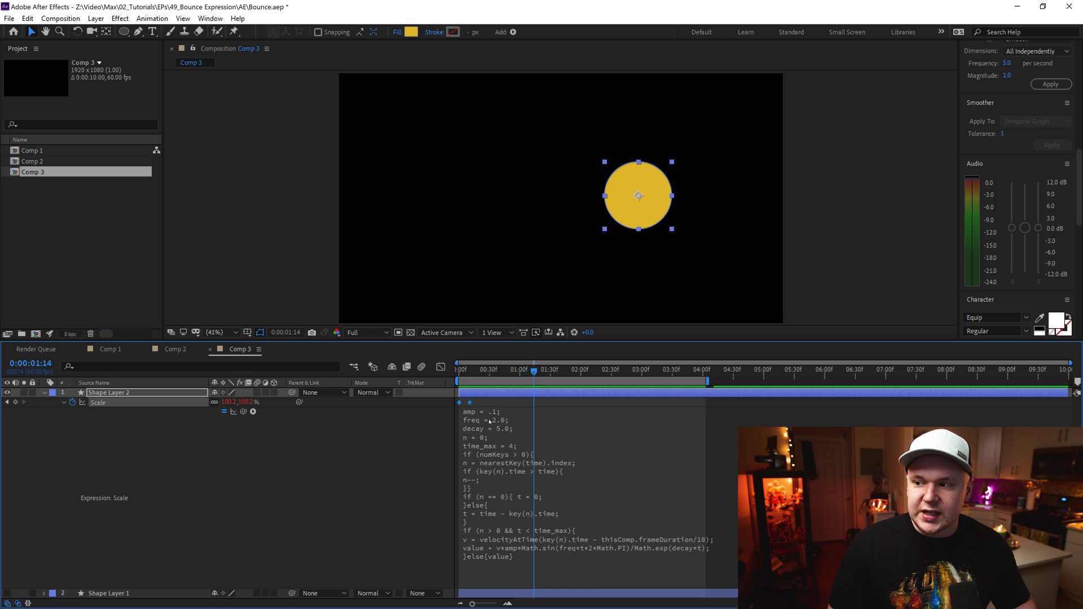
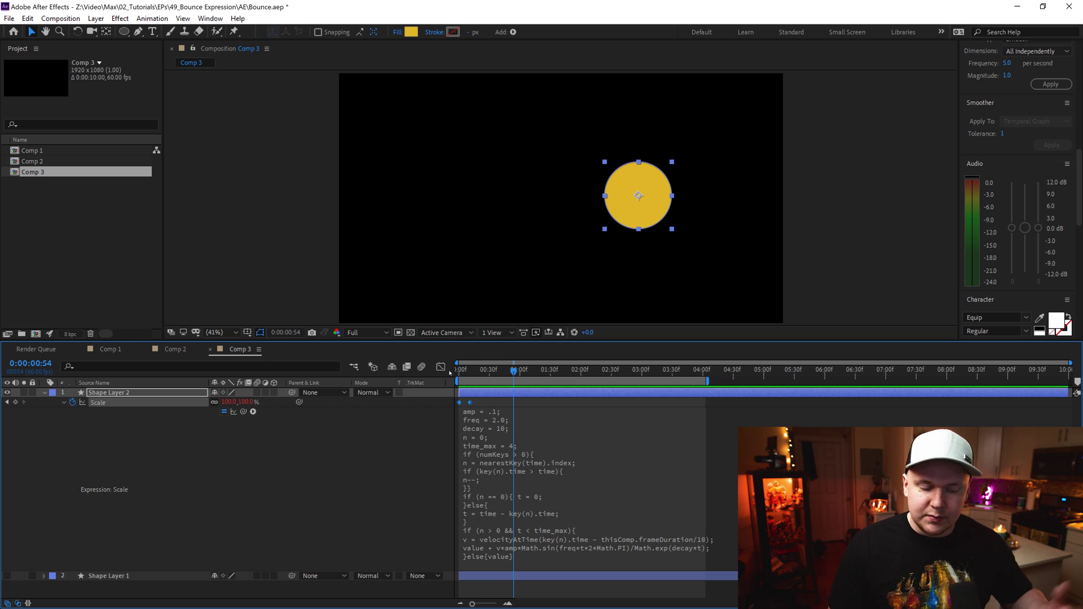
# - Set decay to .1 in Shape Layer 2's Scale expression and preview the animation from the first frame
pyautogui.click(505, 429)
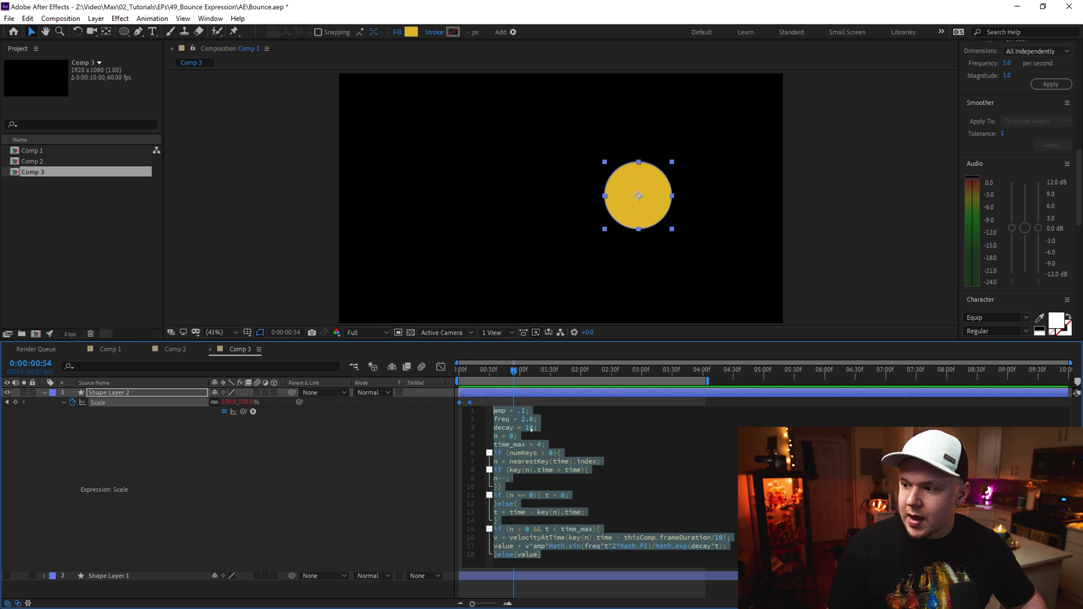
pyautogui.click(532, 428)
pyautogui.doubleClick(529, 428)
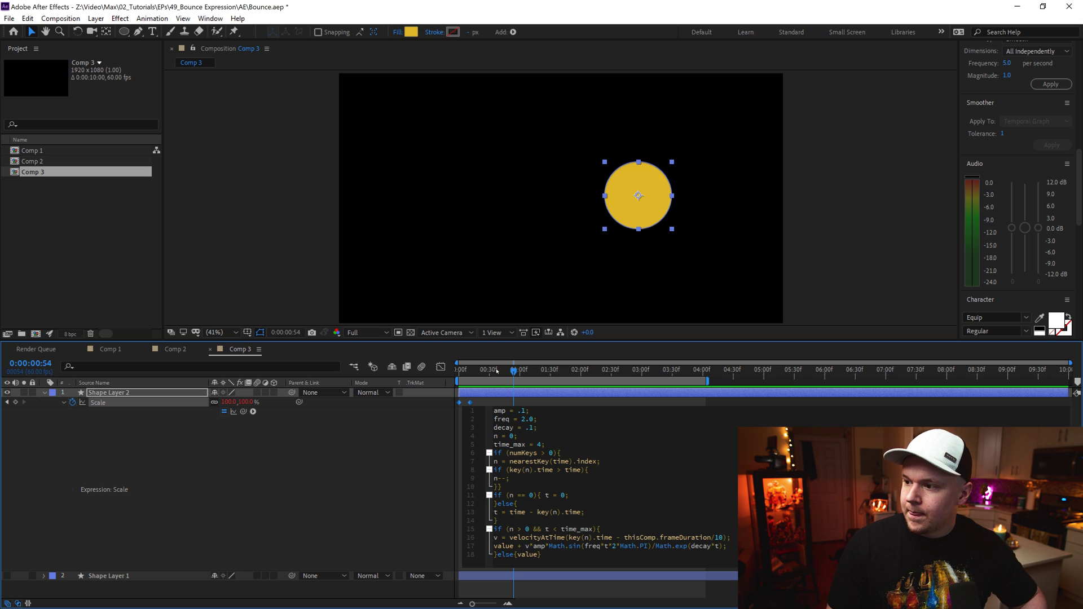
pyautogui.moveTo(512, 370); pyautogui.dragTo(447, 379)
pyautogui.press('space')
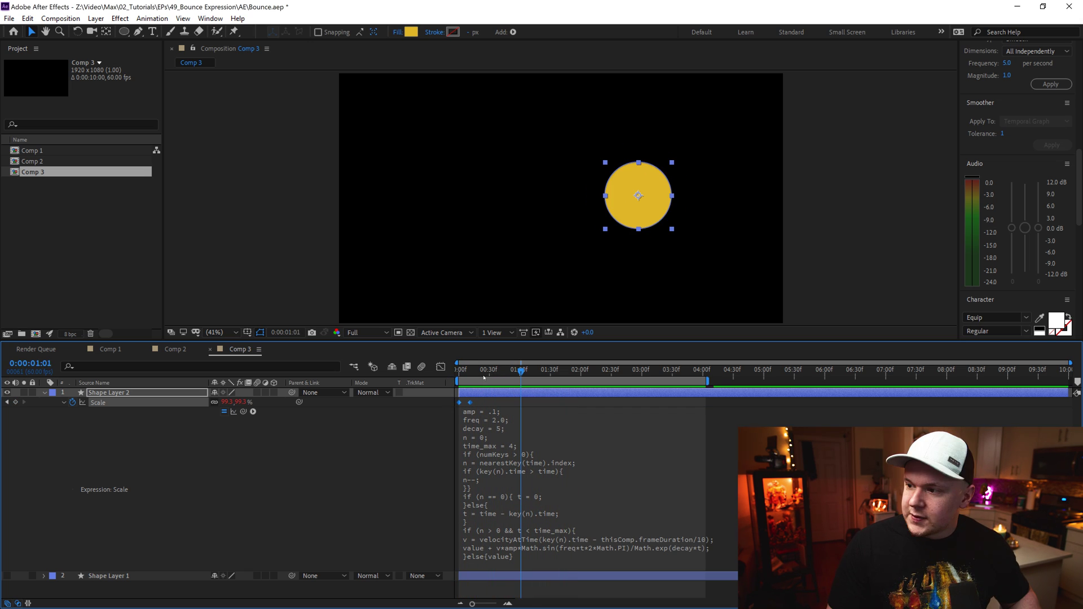
# - Play back Shape Layer 2's scale bounce from the first frame with decay at 5
pyautogui.moveTo(485, 373); pyautogui.dragTo(461, 374)
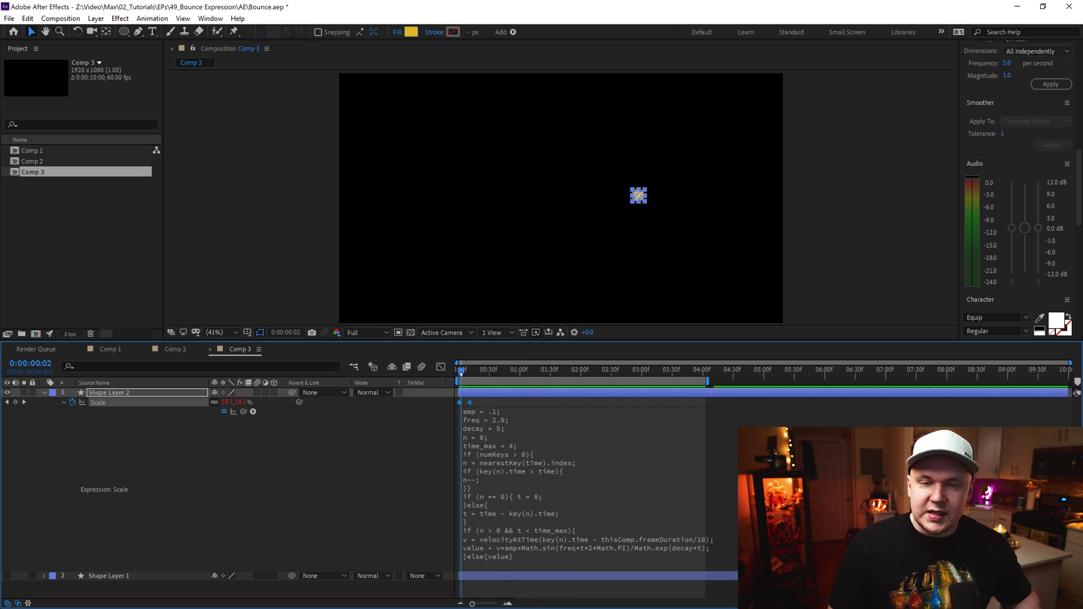
pyautogui.click(495, 422)
pyautogui.click(523, 418)
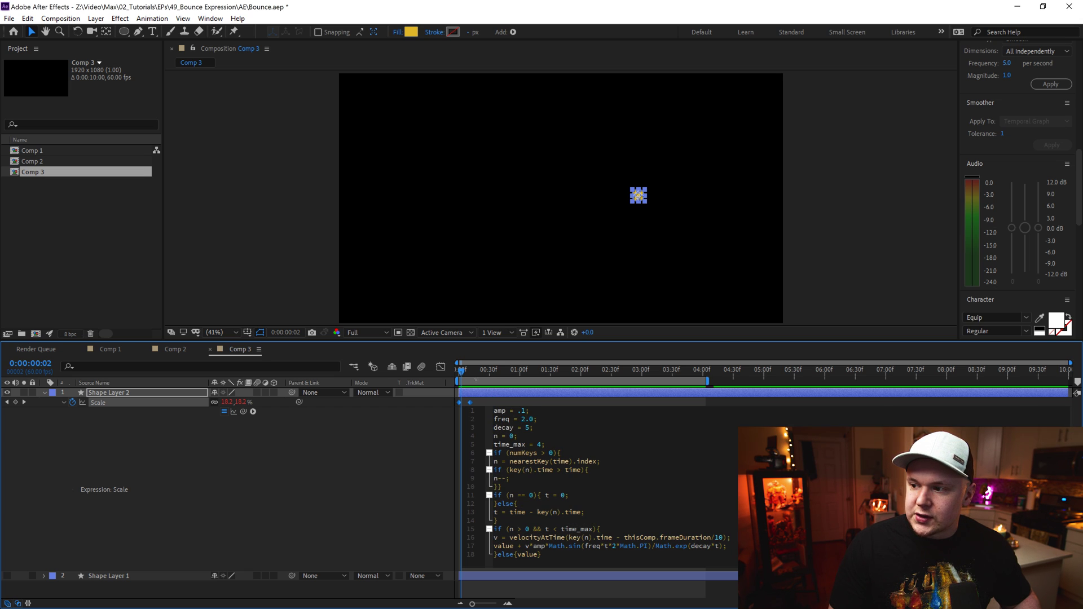
pyautogui.click(461, 373)
pyautogui.moveTo(461, 372); pyautogui.dragTo(450, 371)
pyautogui.press('space')
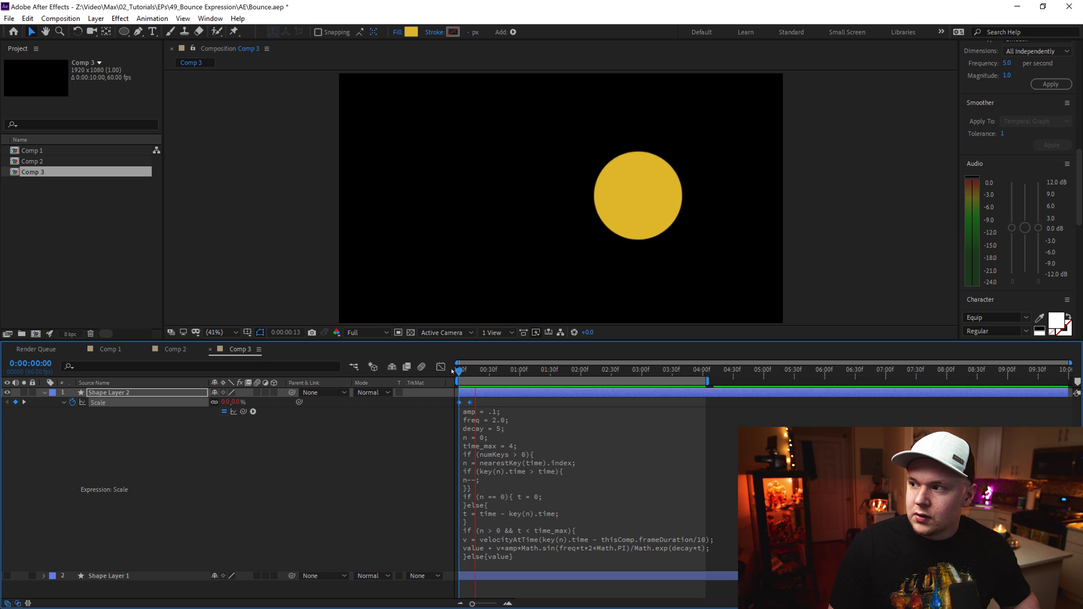
pyautogui.press('space')
# - Set freq to 10 in Shape Layer 2's Scale expression and preview the animation from the first frame
pyautogui.click(505, 422)
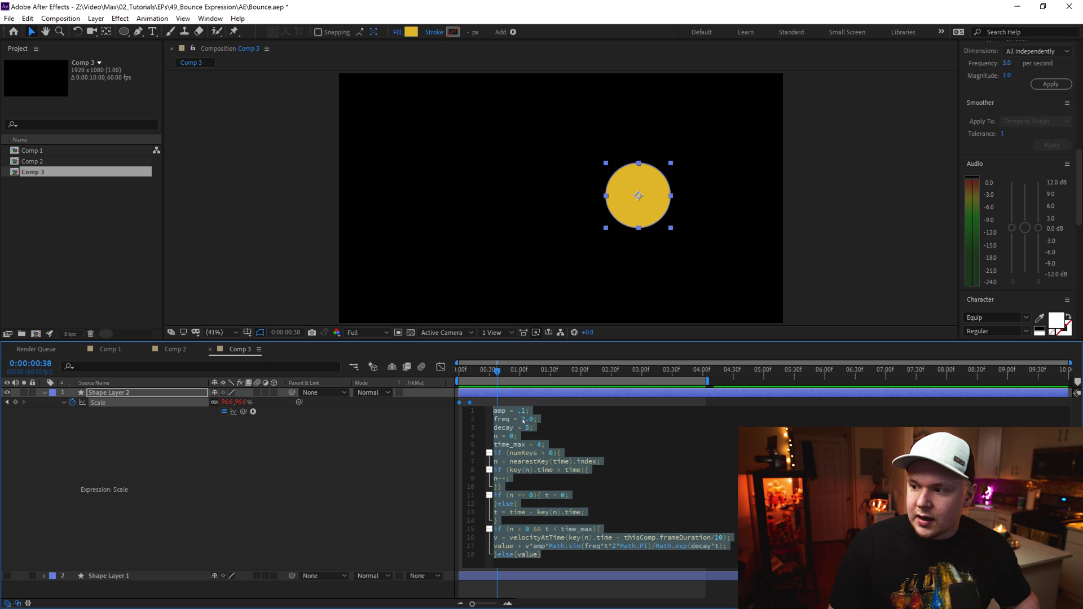
pyautogui.click(523, 420)
pyautogui.moveTo(532, 419); pyautogui.dragTo(528, 419)
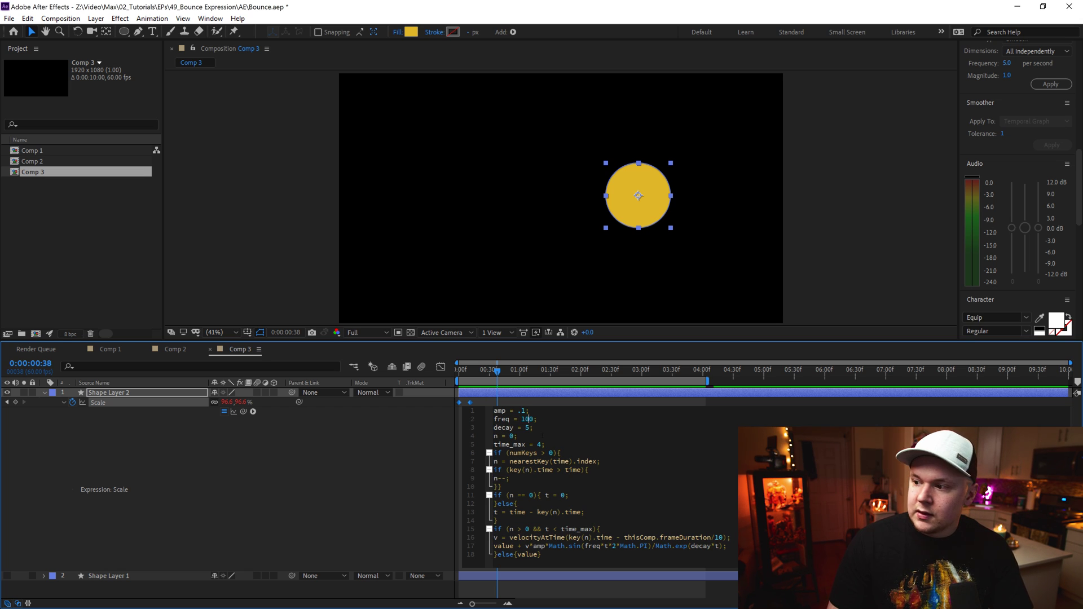
pyautogui.moveTo(497, 372); pyautogui.dragTo(446, 367)
pyautogui.press('space')
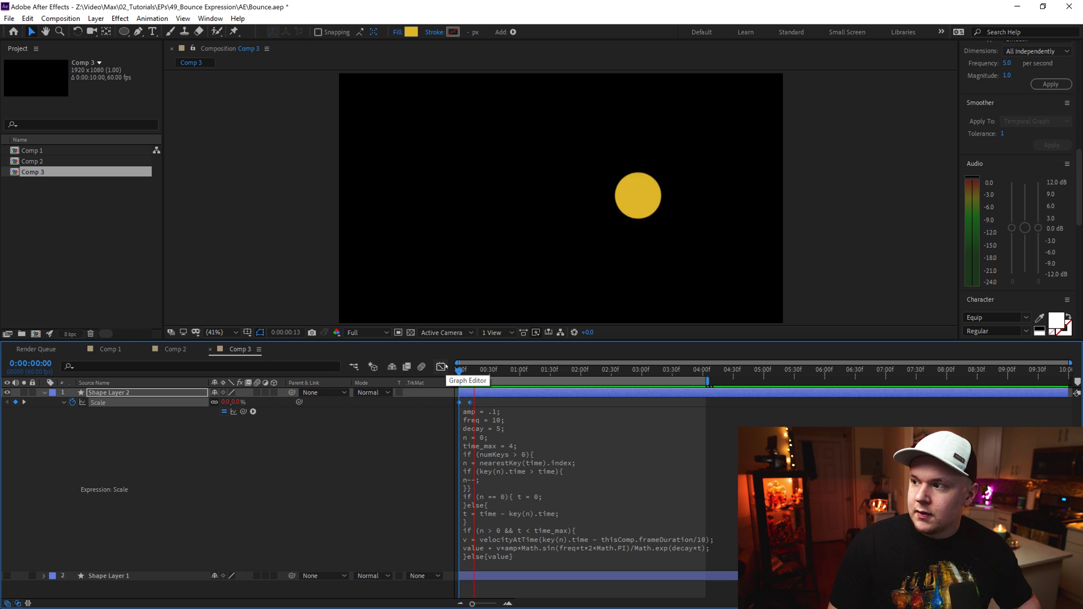
# - Stop playback and shorten Comp 3's work area so it ends at about 1 second
pyautogui.press('space')
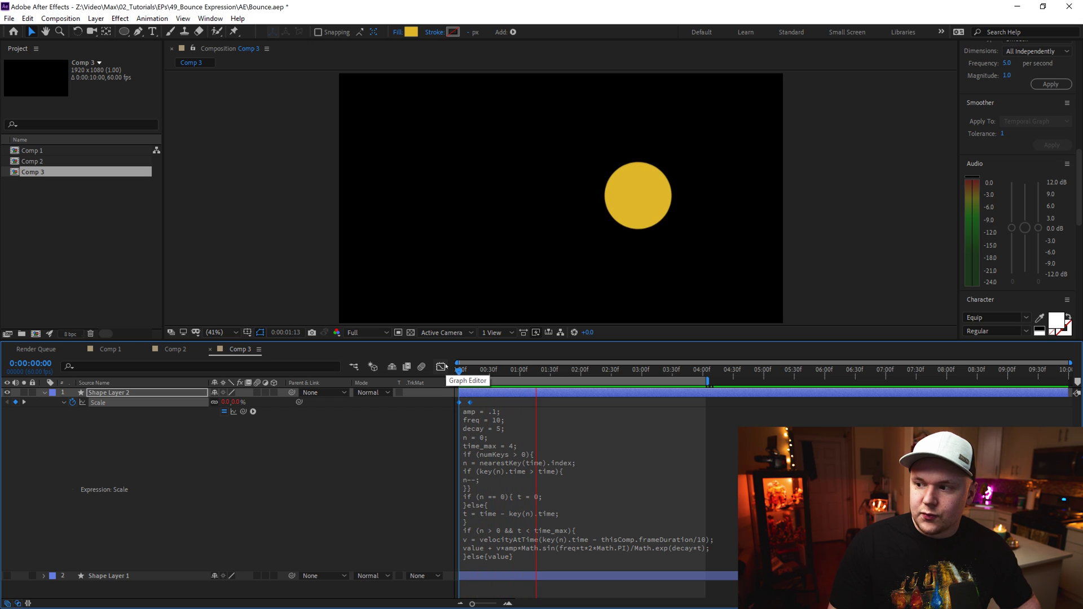
pyautogui.moveTo(707, 382); pyautogui.dragTo(519, 407)
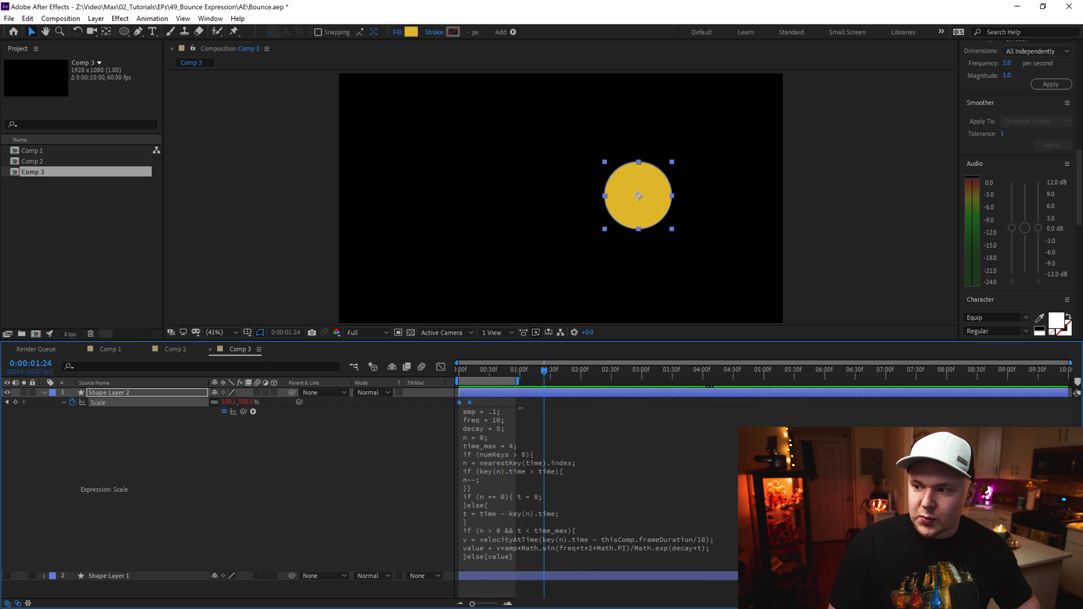
pyautogui.click(491, 371)
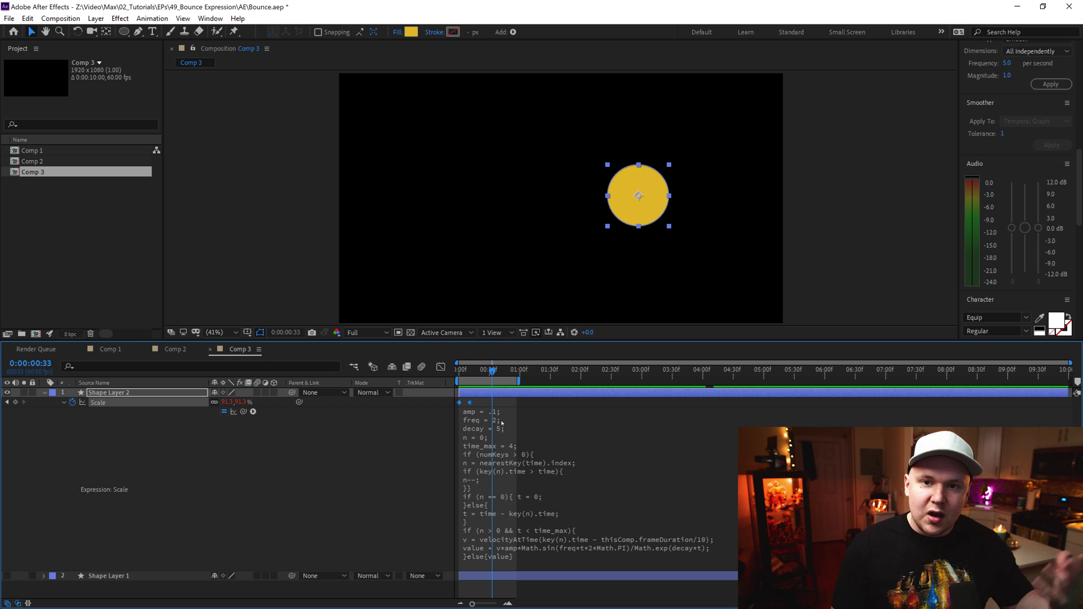
# - Set amp to .8 in Shape Layer 2's Scale expression and preview the animation from the first frame
pyautogui.doubleClick(497, 418)
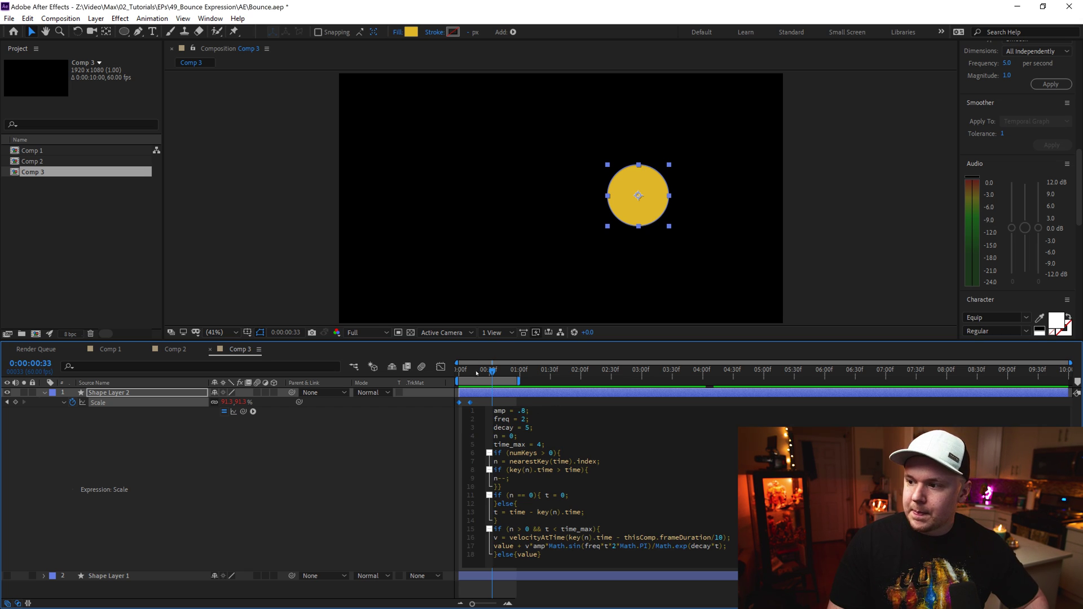
pyautogui.moveTo(474, 373); pyautogui.dragTo(450, 374)
pyautogui.press('space')
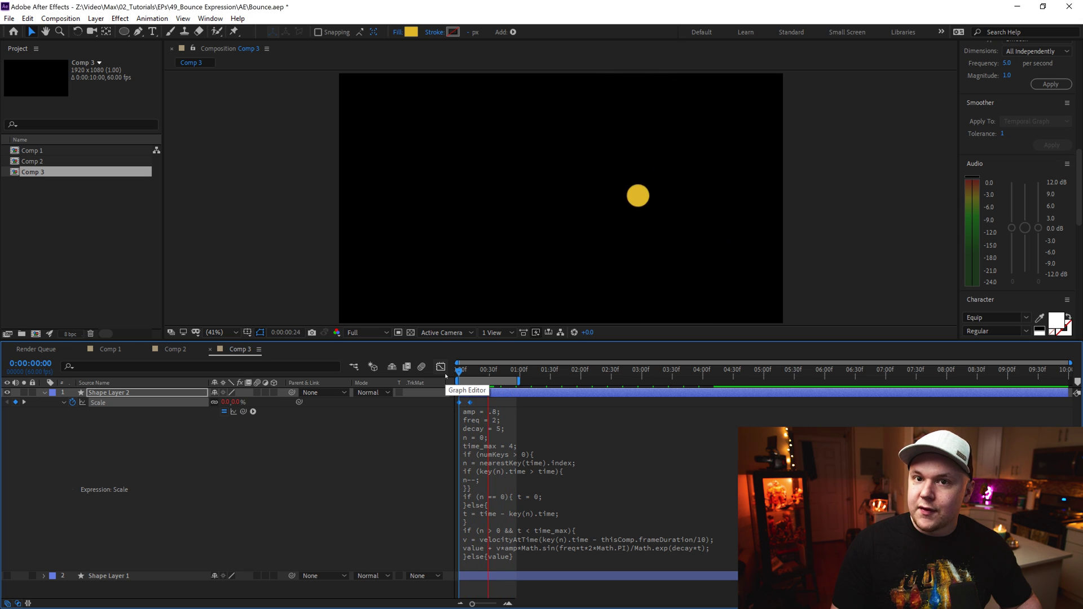
pyautogui.press('space')
# - Set amp back to .1 in Shape Layer 2's Scale expression and collapse the layer's properties
pyautogui.click(523, 413)
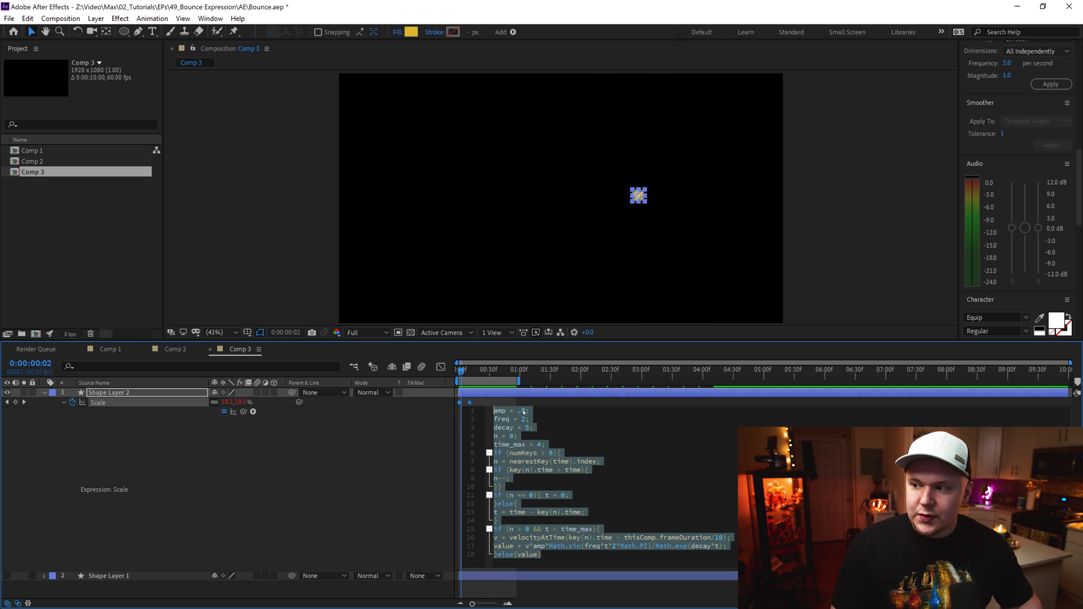
pyautogui.click(526, 411)
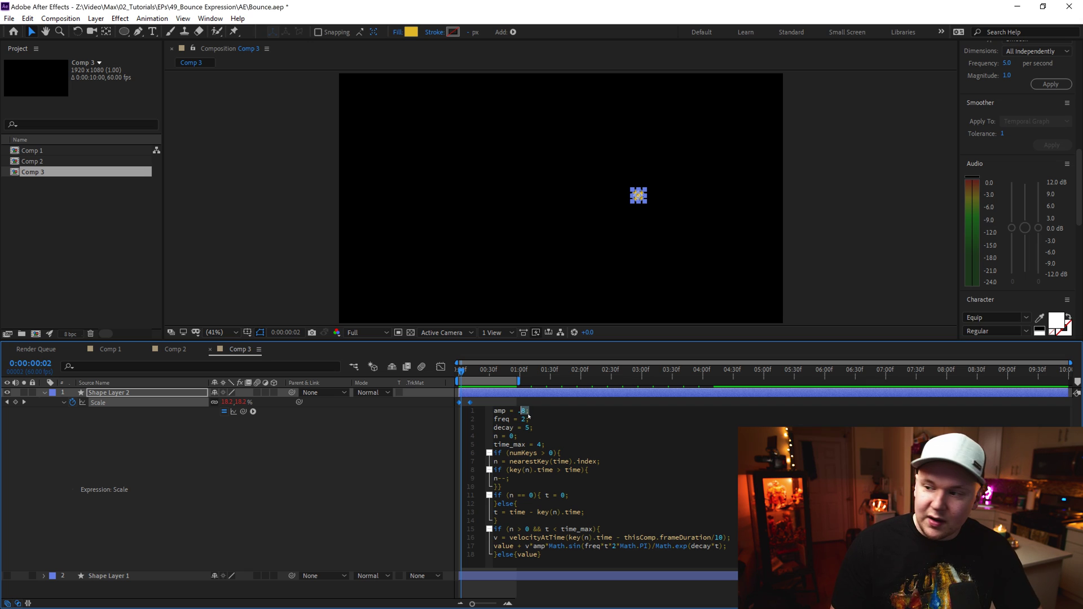
pyautogui.click(587, 479)
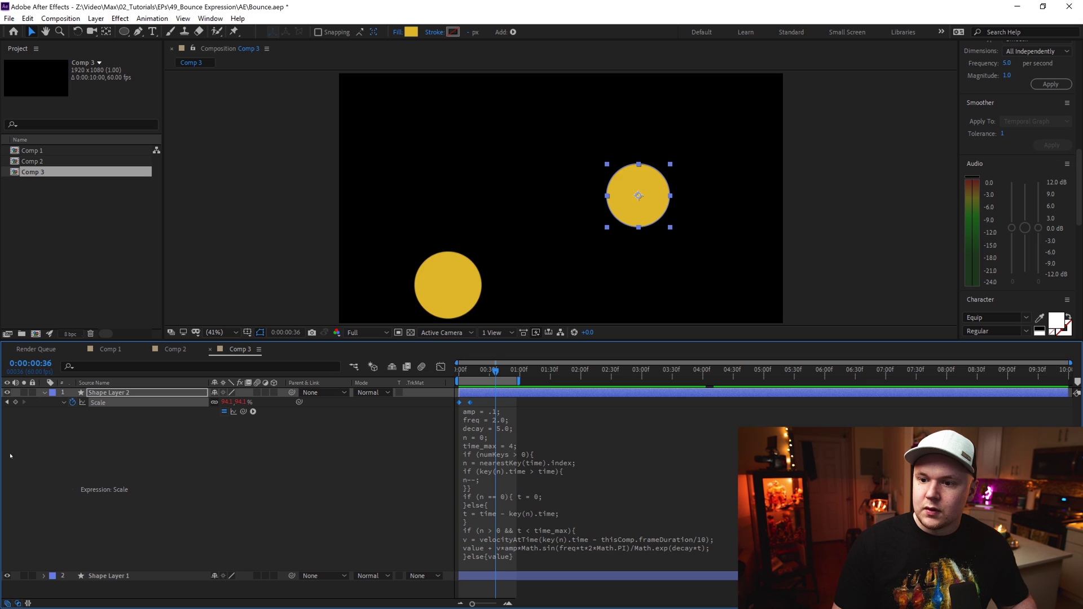
pyautogui.click(44, 394)
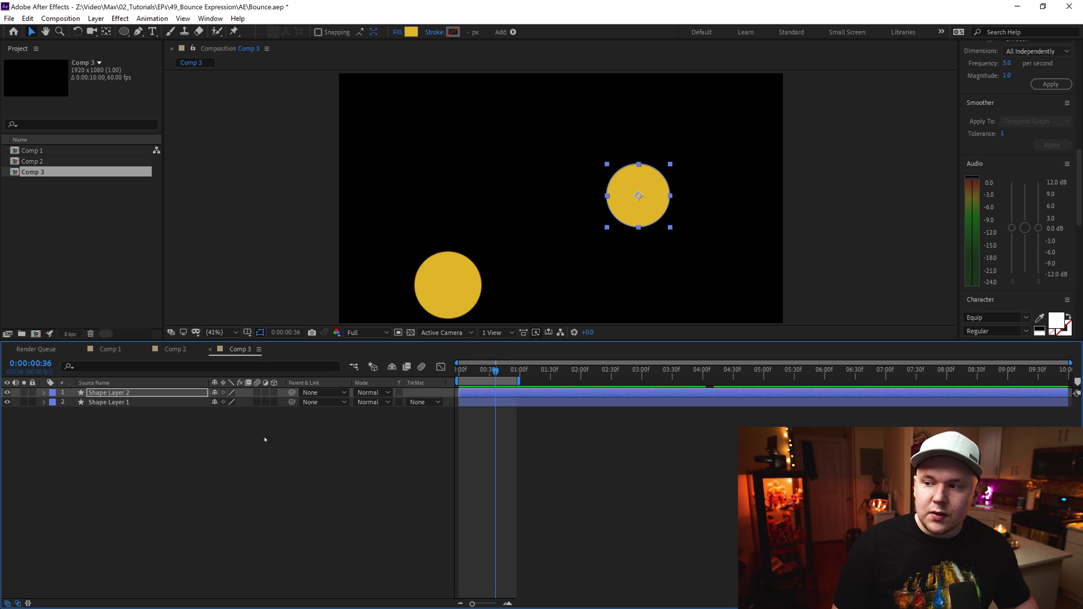